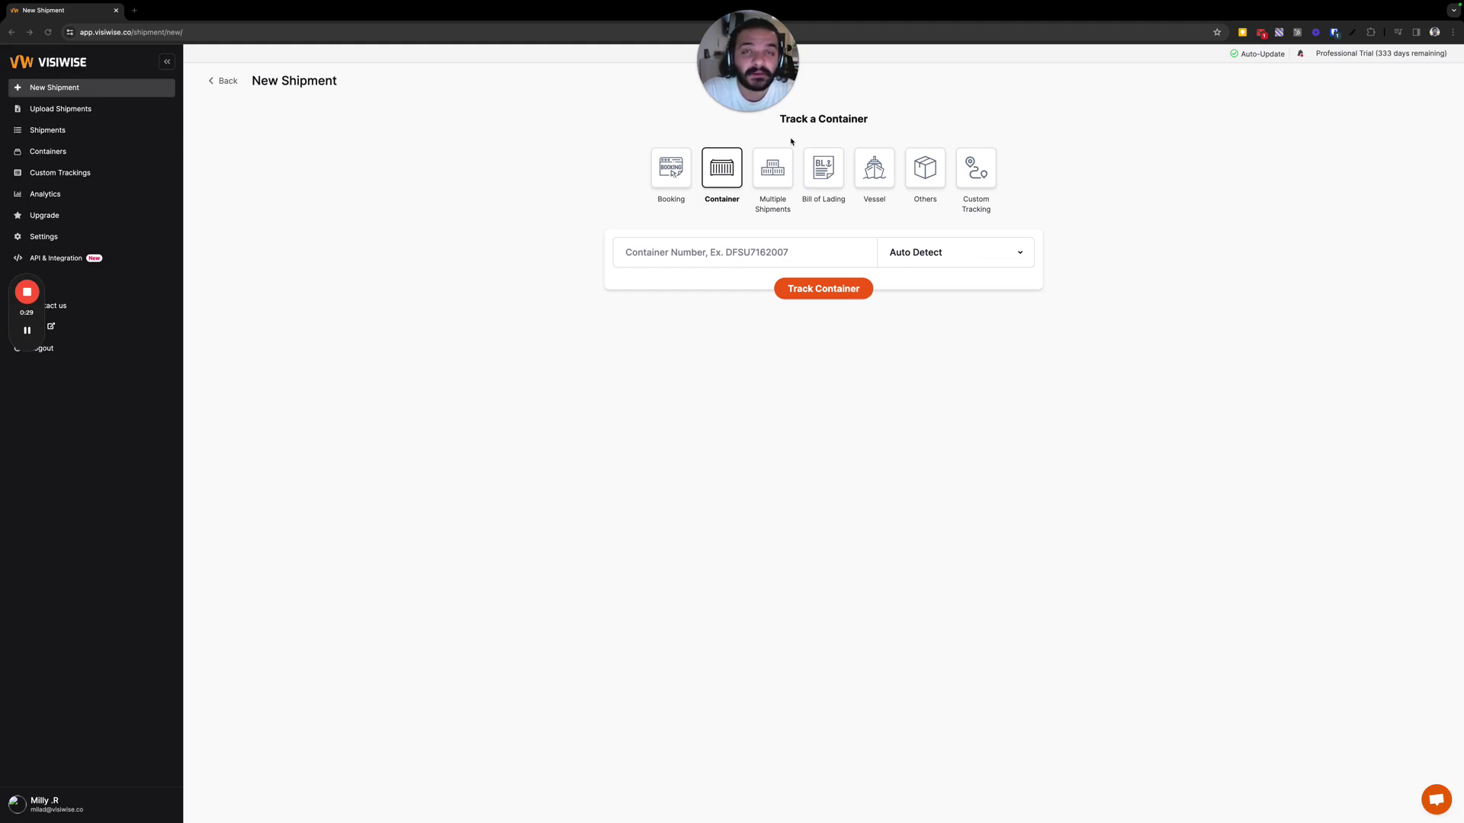
- Switch to the shipment export workbook in Excel and examine the Reference and Reference Type columns, including the cn, bl and bk entries
key(super+Tab)
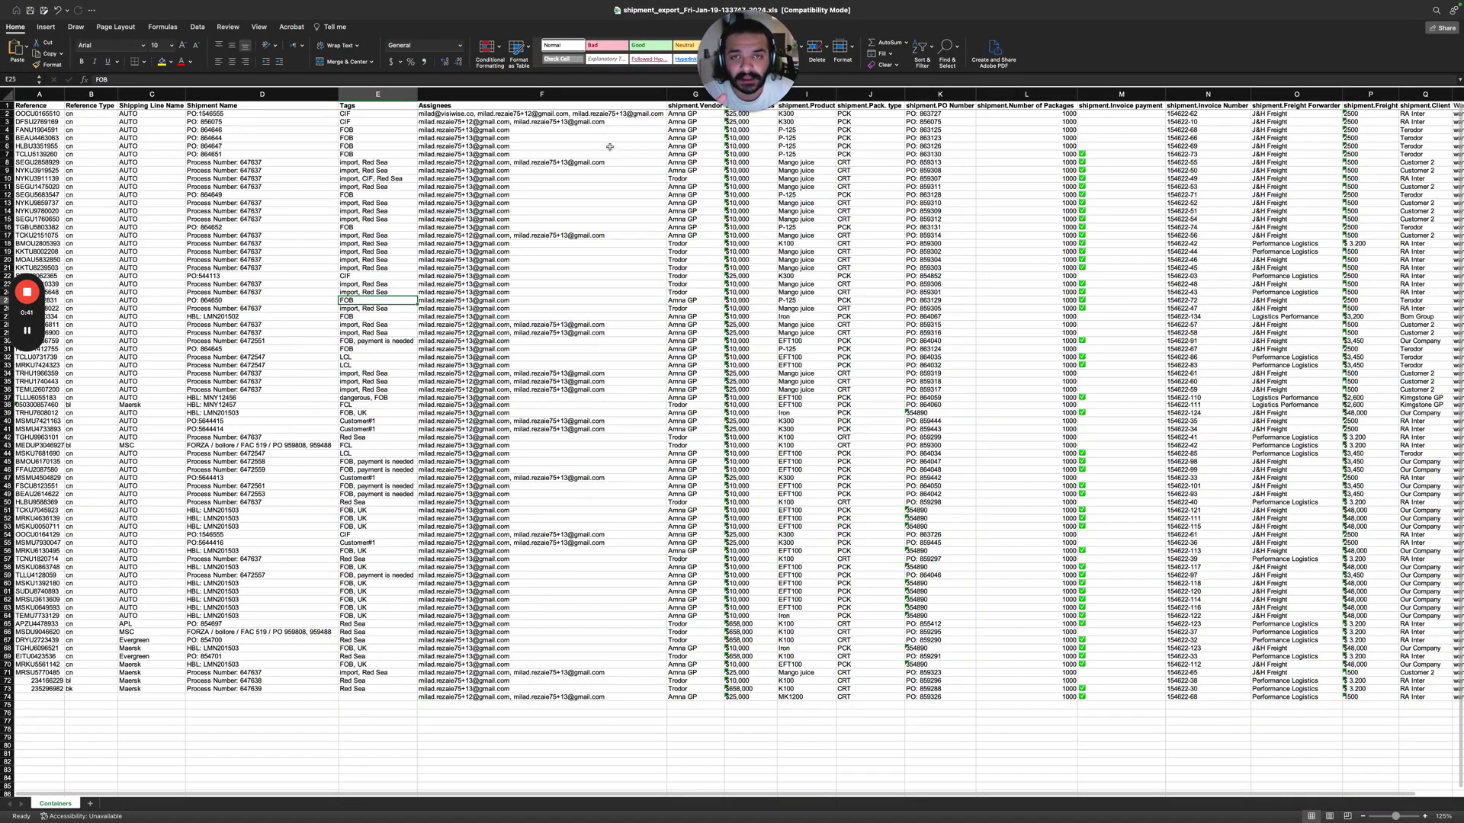
drag(41, 94, 494, 95)
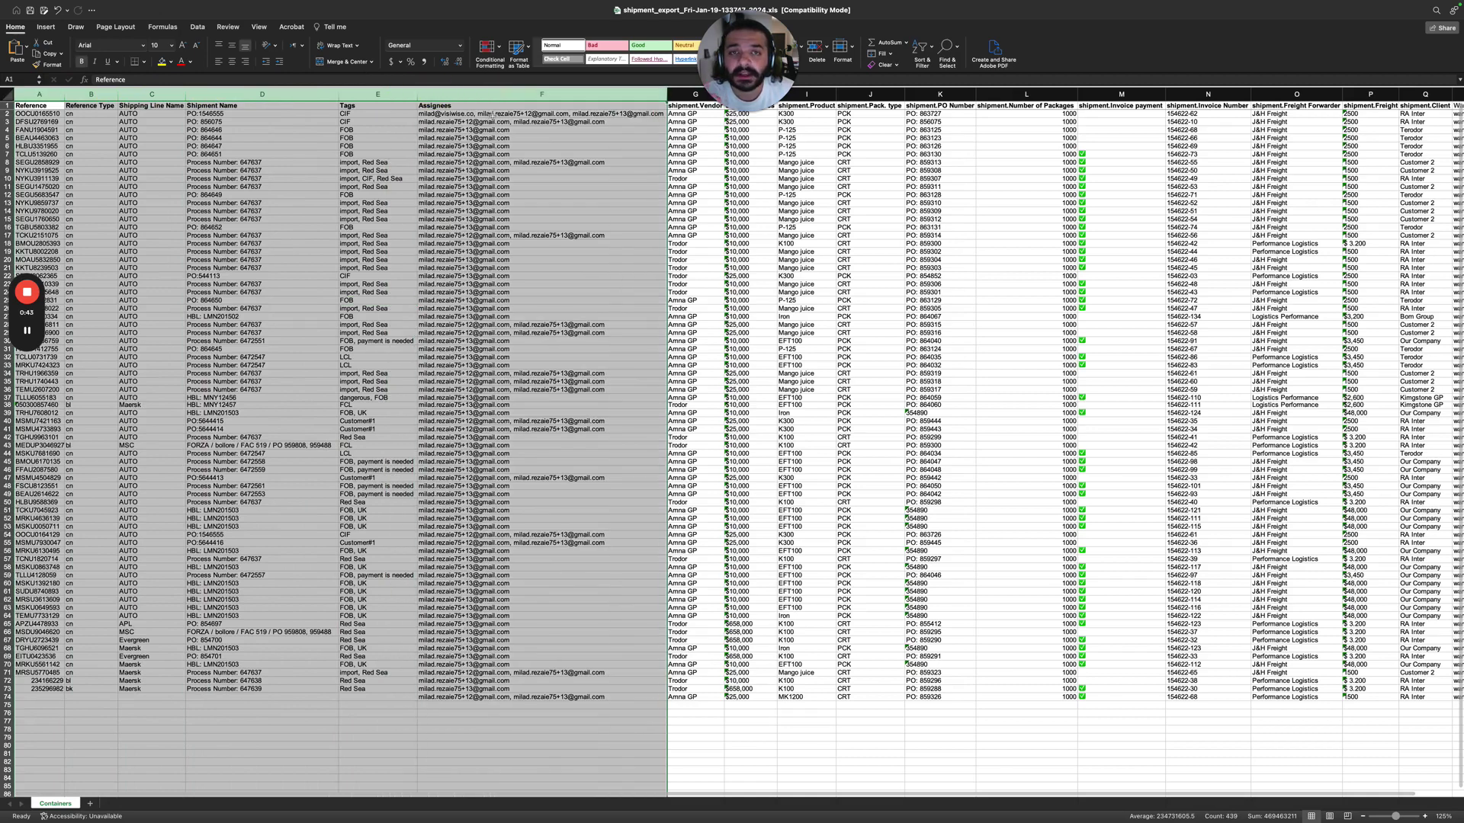
click(226, 146)
click(28, 92)
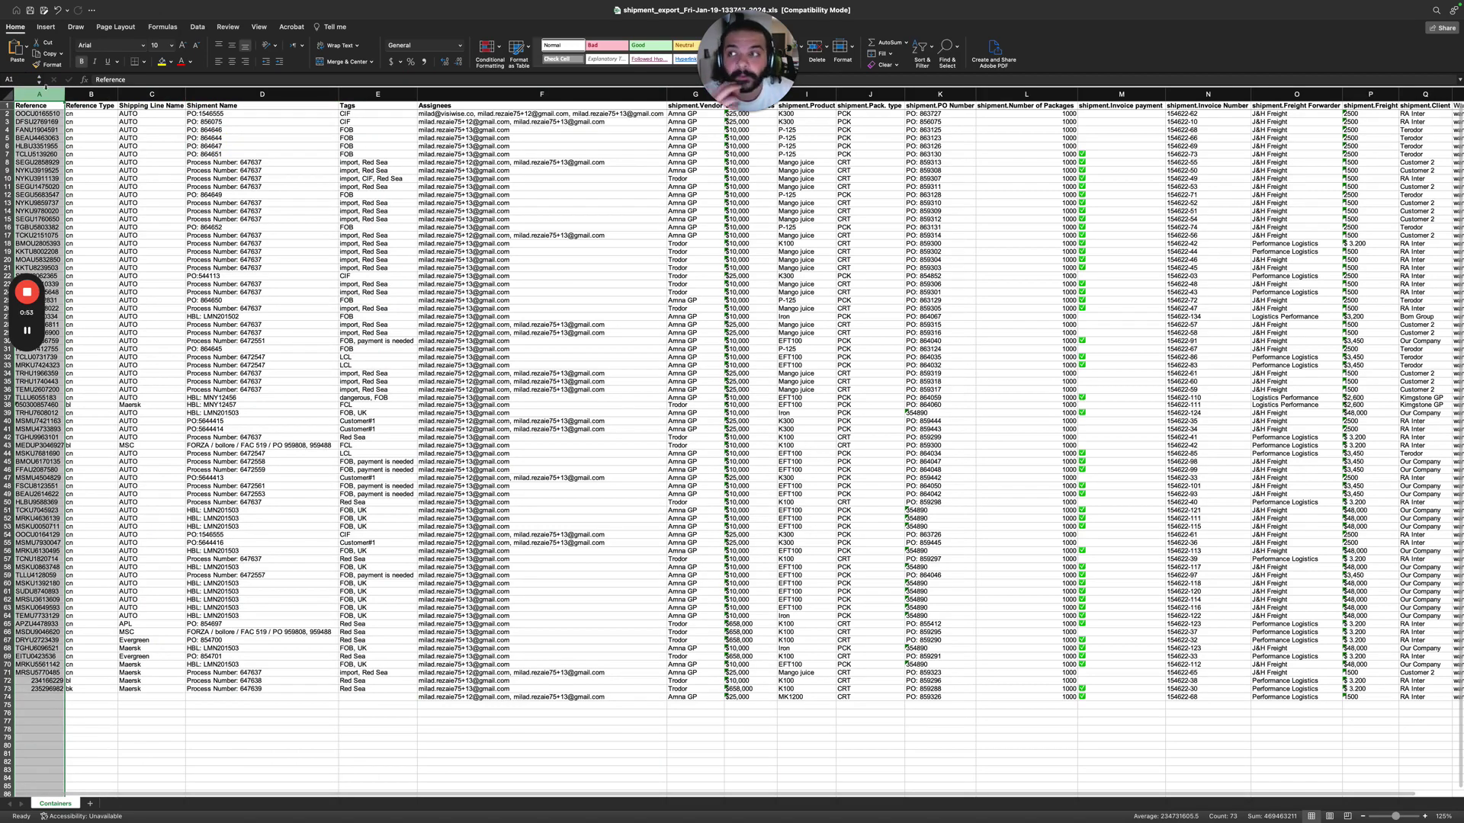
click(85, 93)
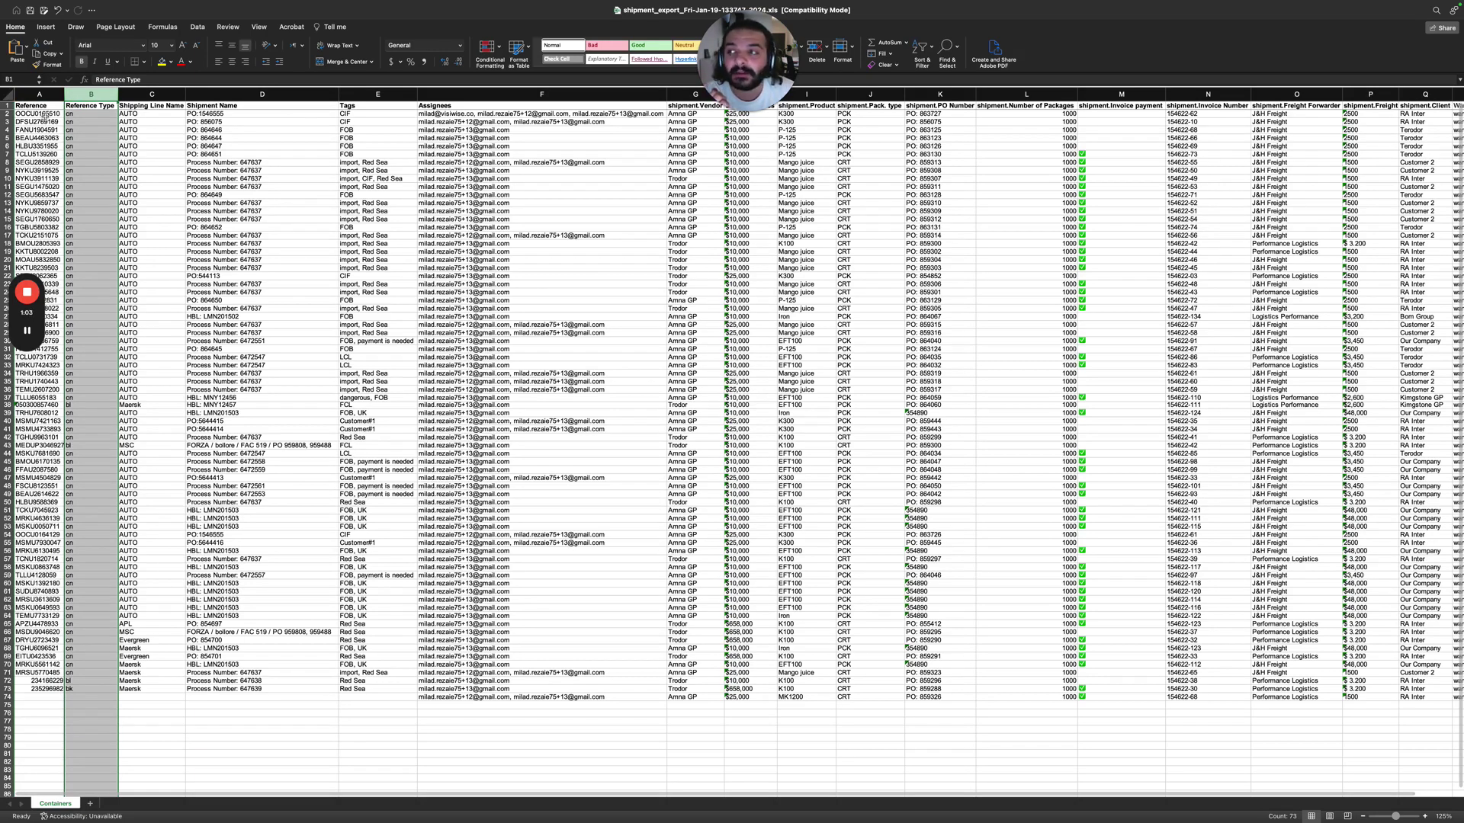
click(45, 114)
click(95, 115)
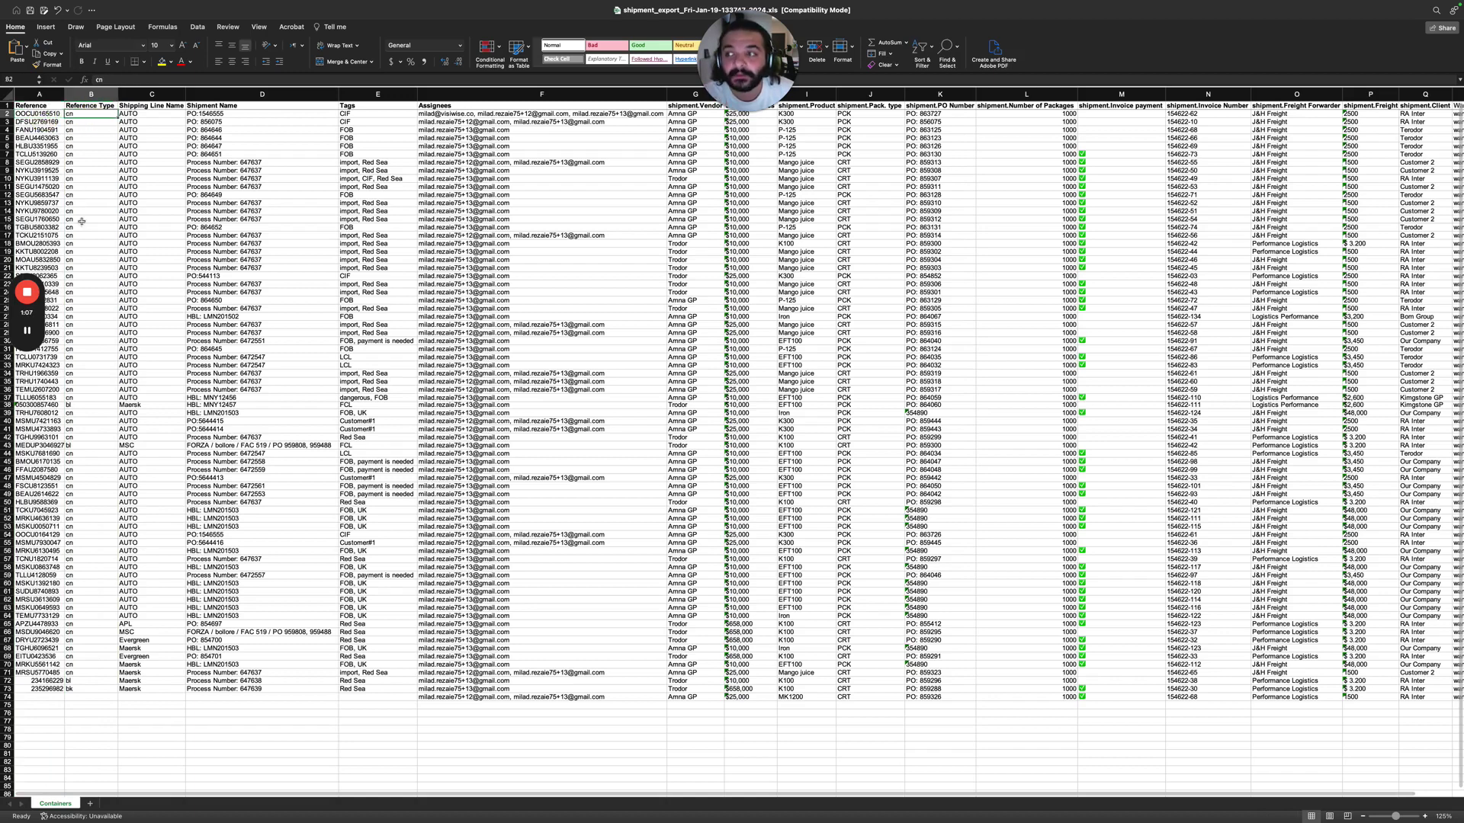
click(87, 446)
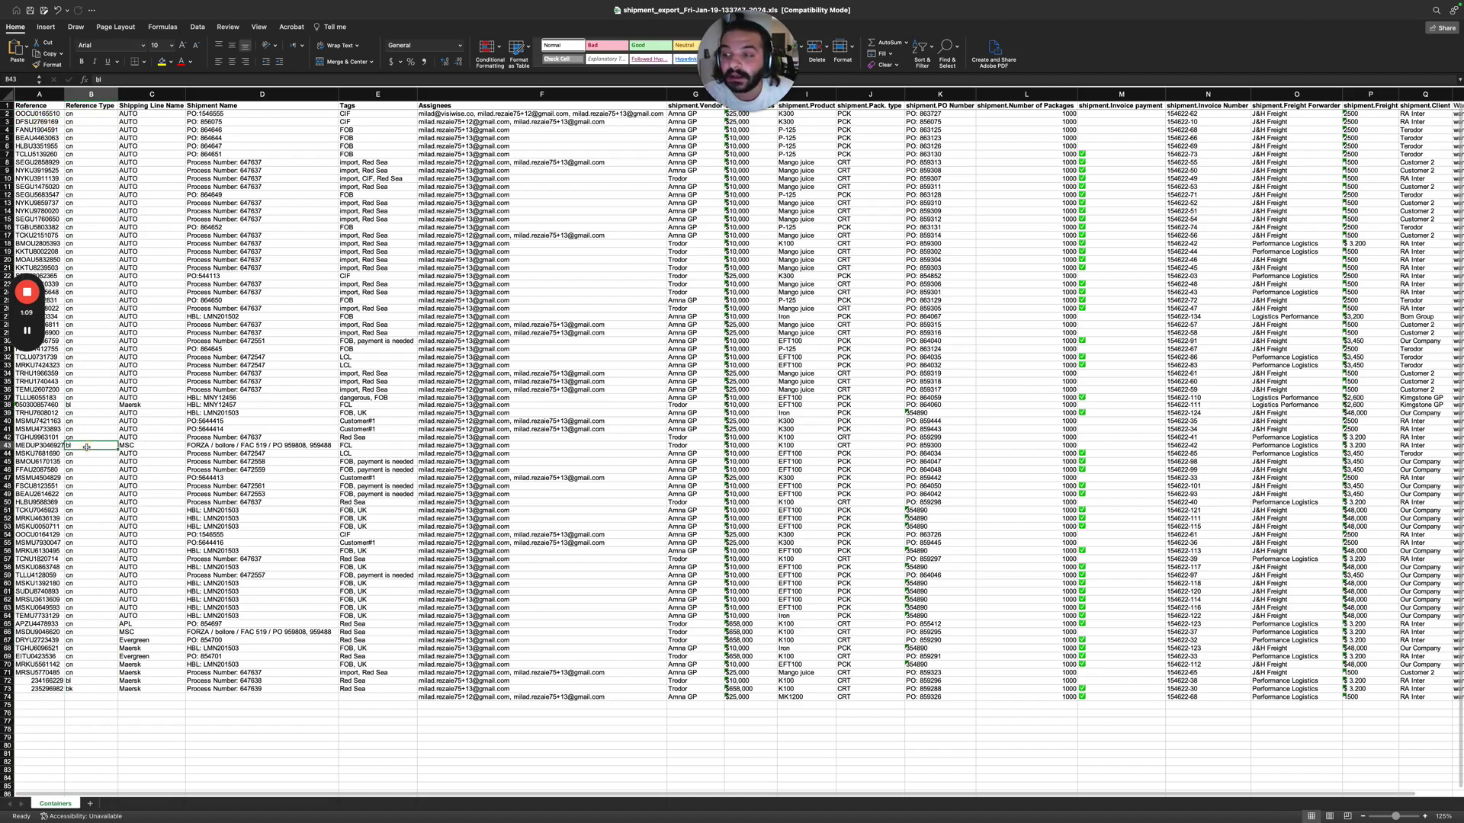
click(45, 446)
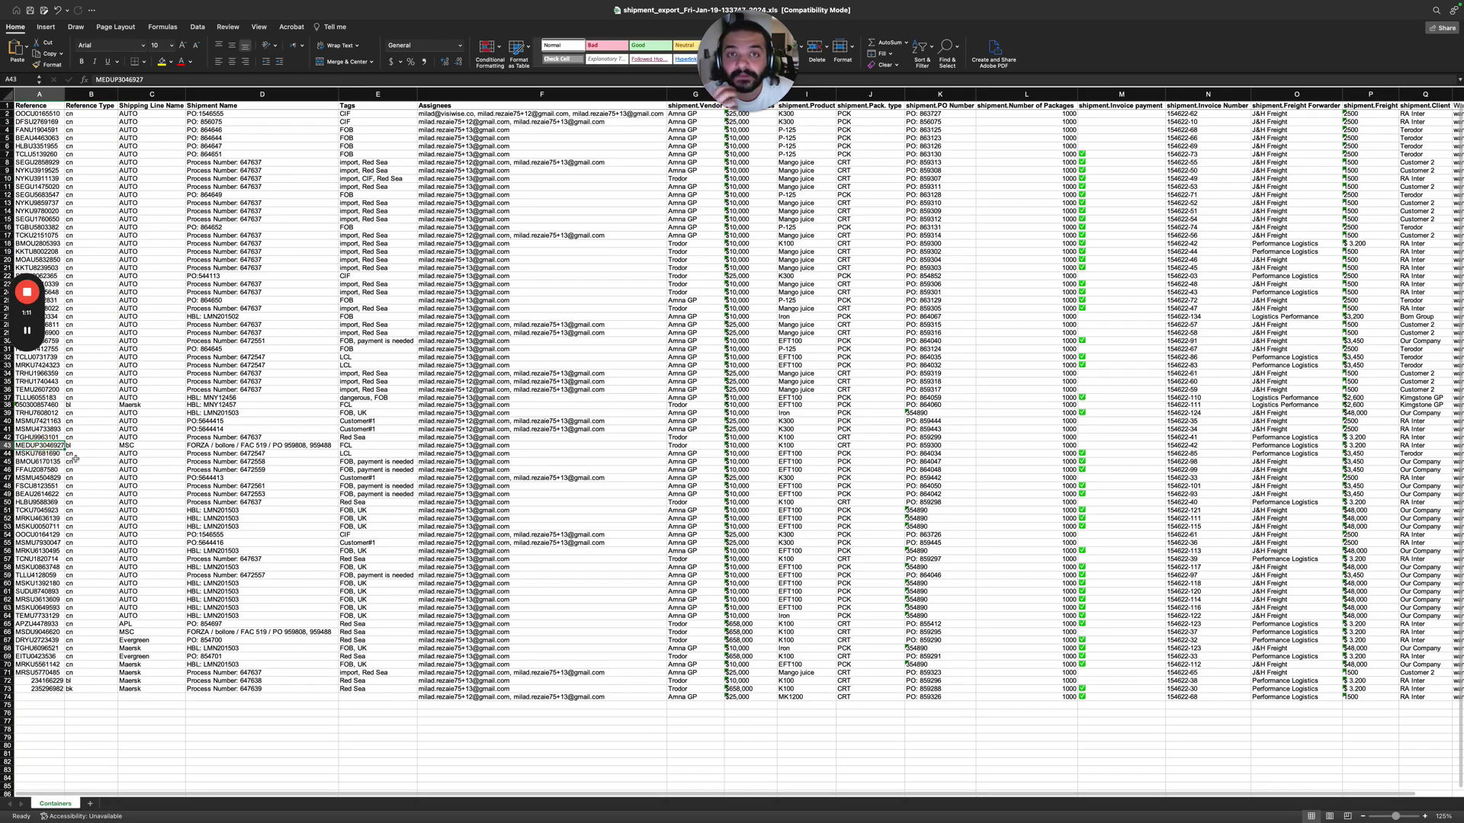
click(89, 687)
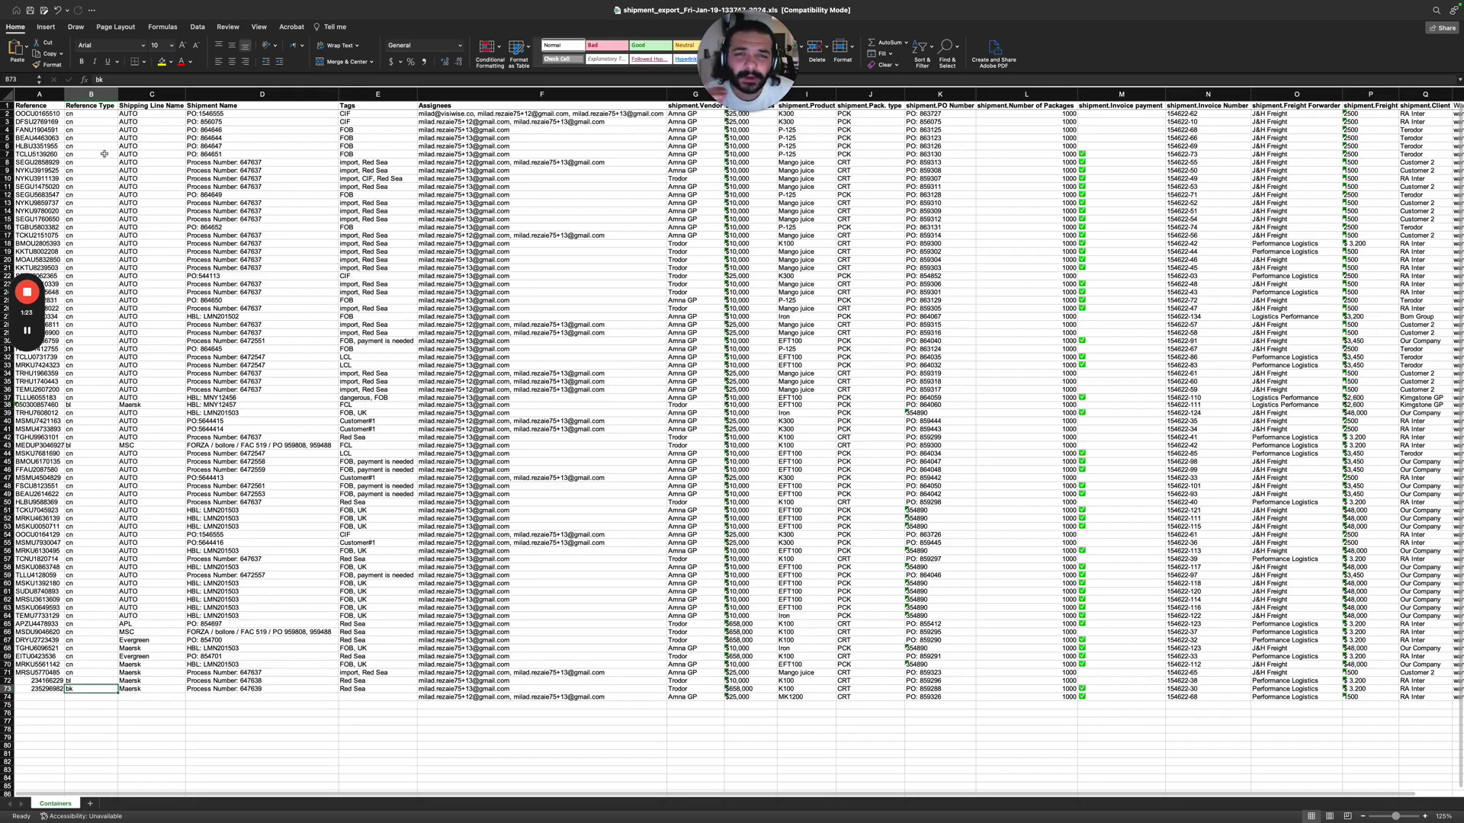
- Review the Shipping Line Name and Shipment Name columns, and highlight the custom field columns from shipment.Vendor through Warehouse
click(158, 114)
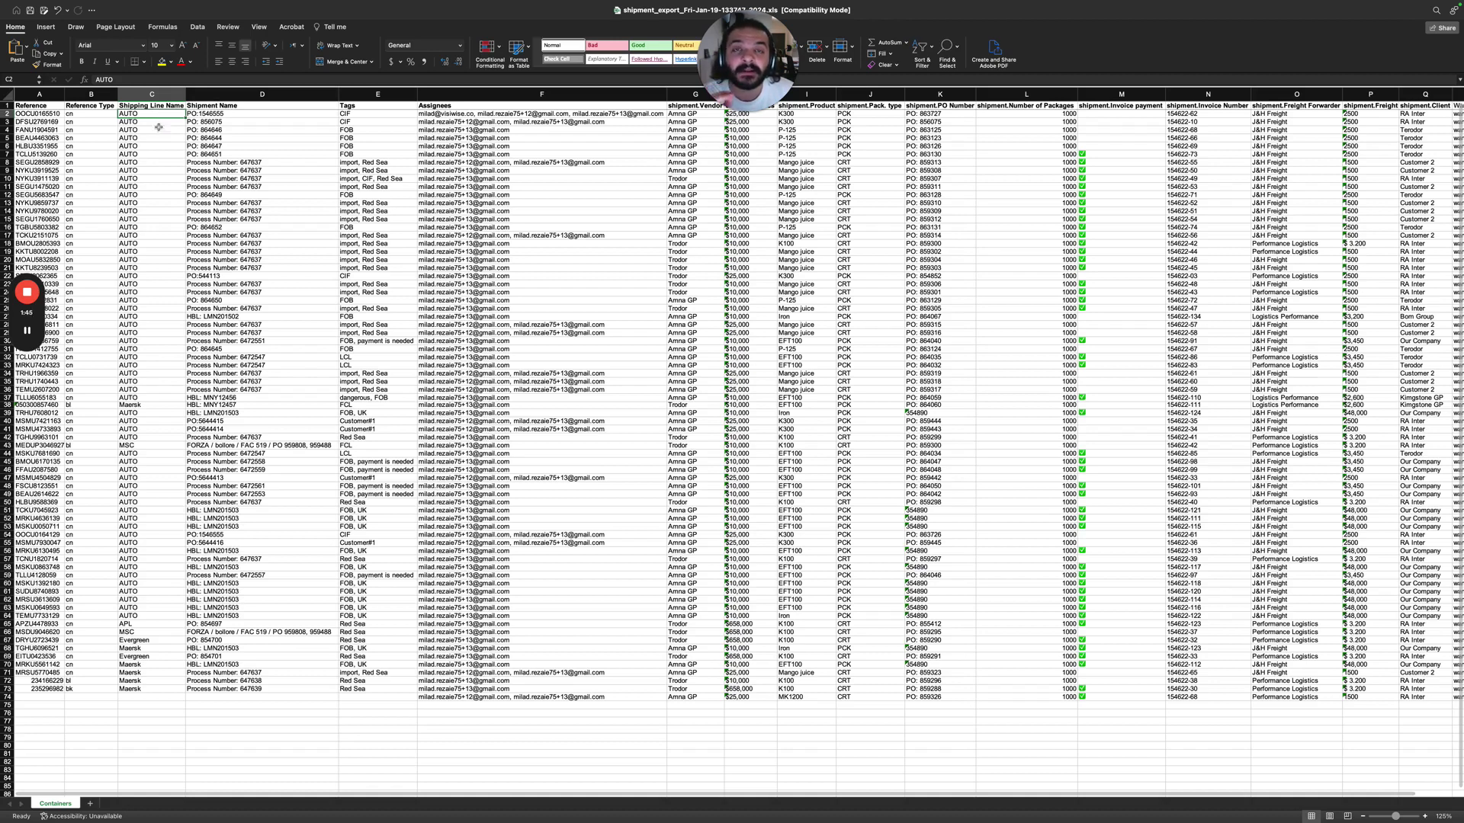
click(268, 95)
click(265, 170)
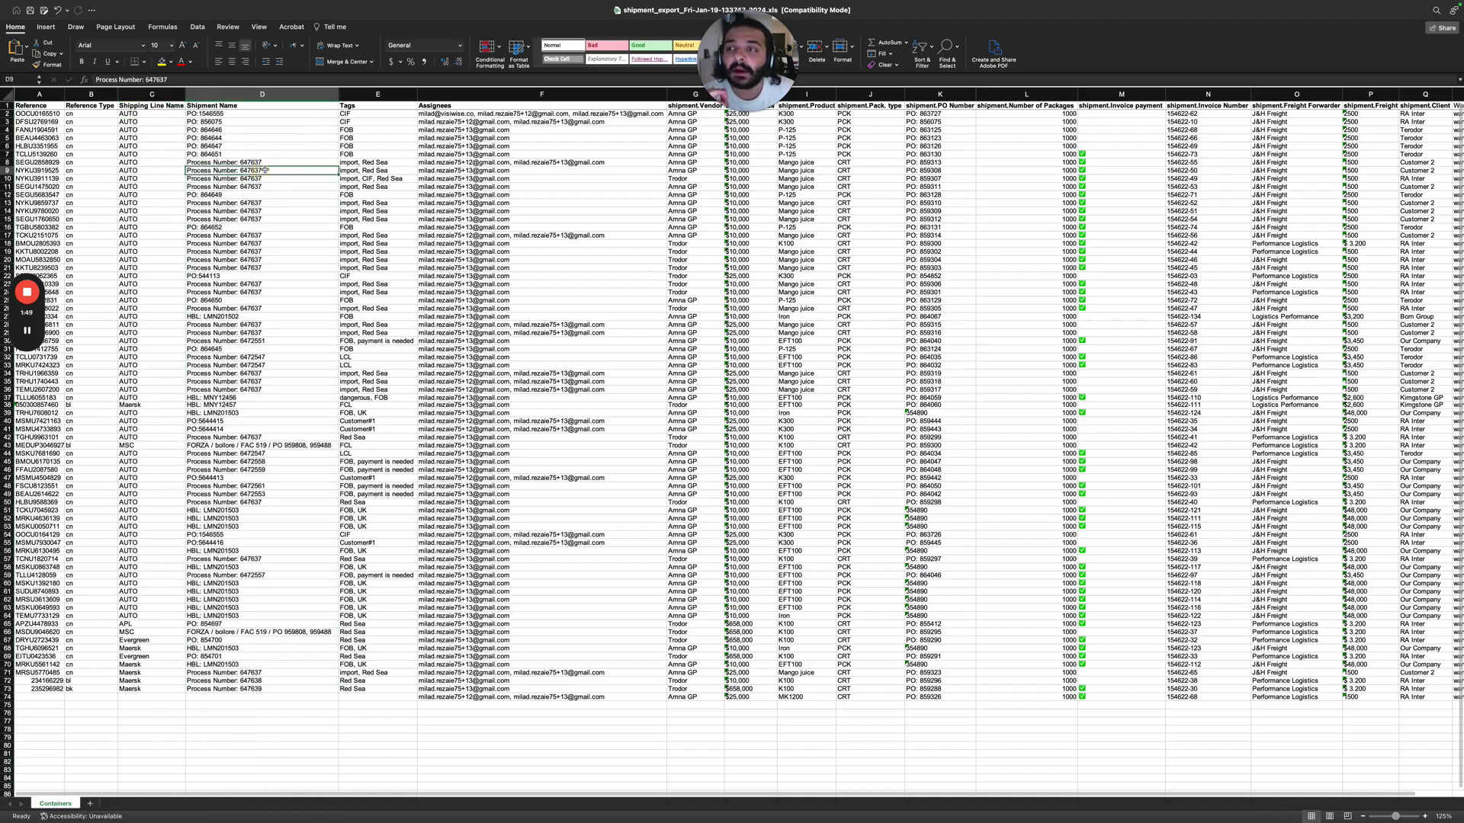
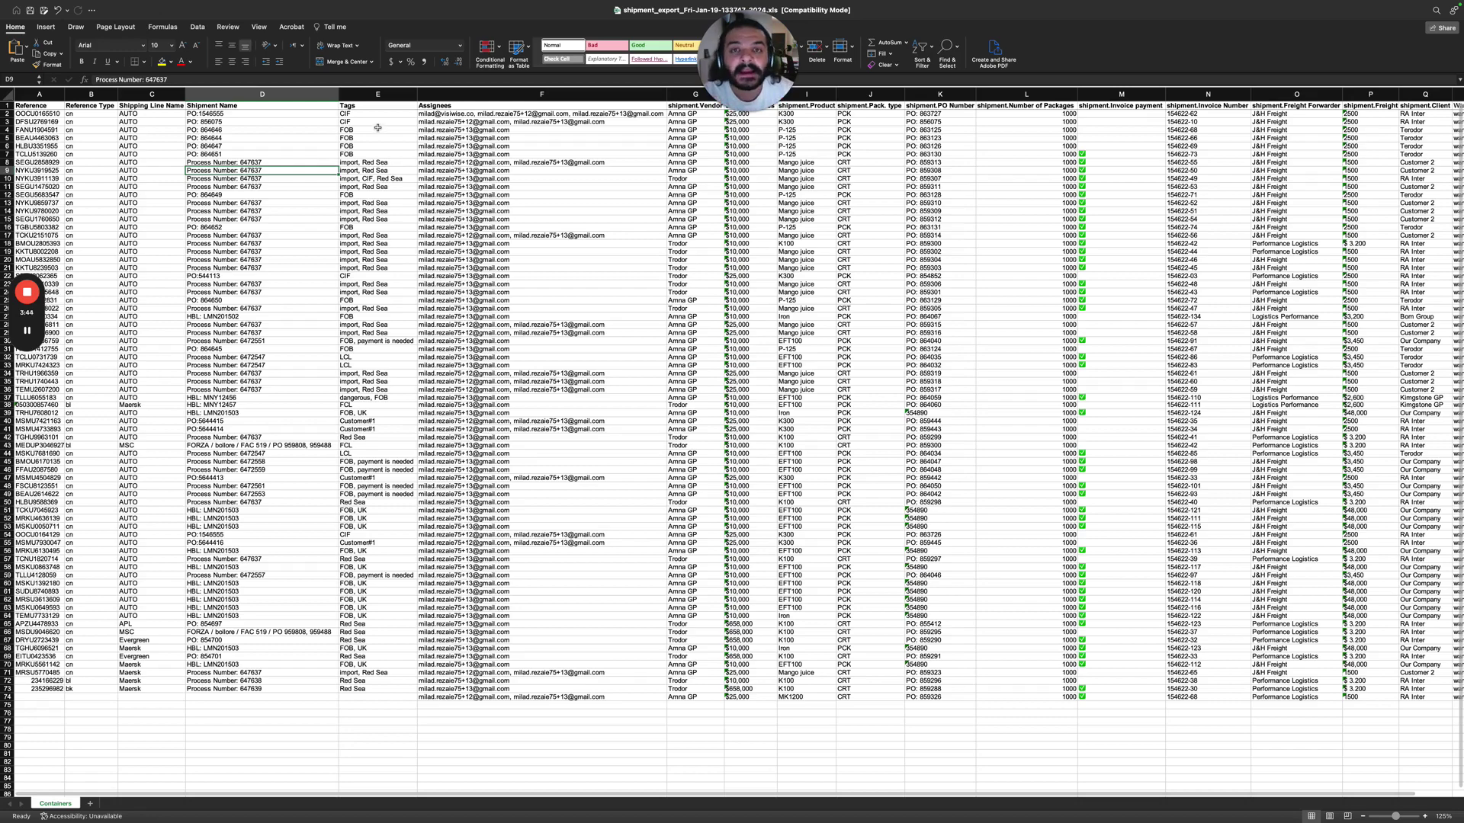
drag(677, 93, 1128, 100)
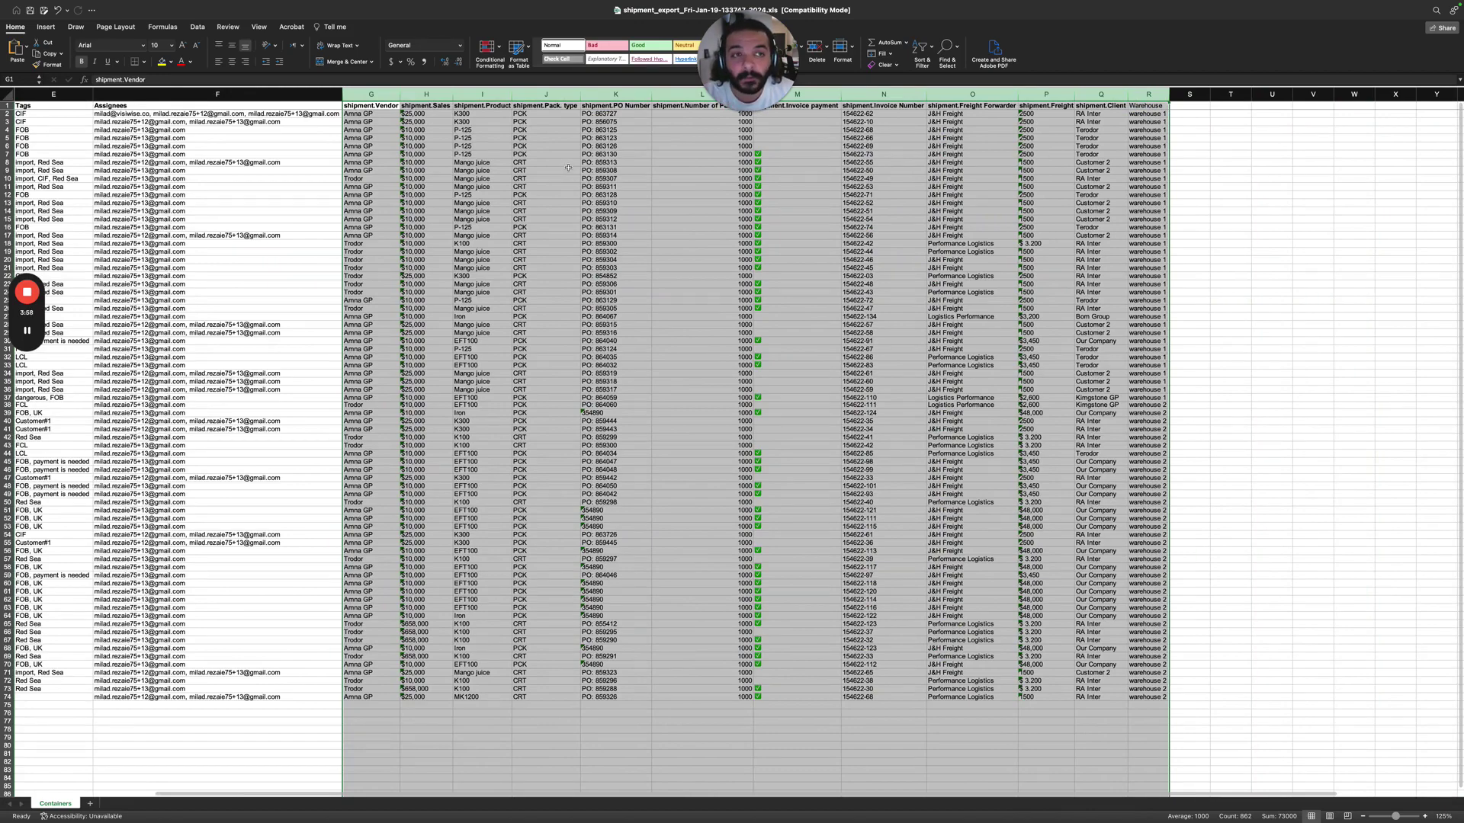
- Switch to Visiwise and open the workspace's Custom Fields settings
key(ctrl+Right)
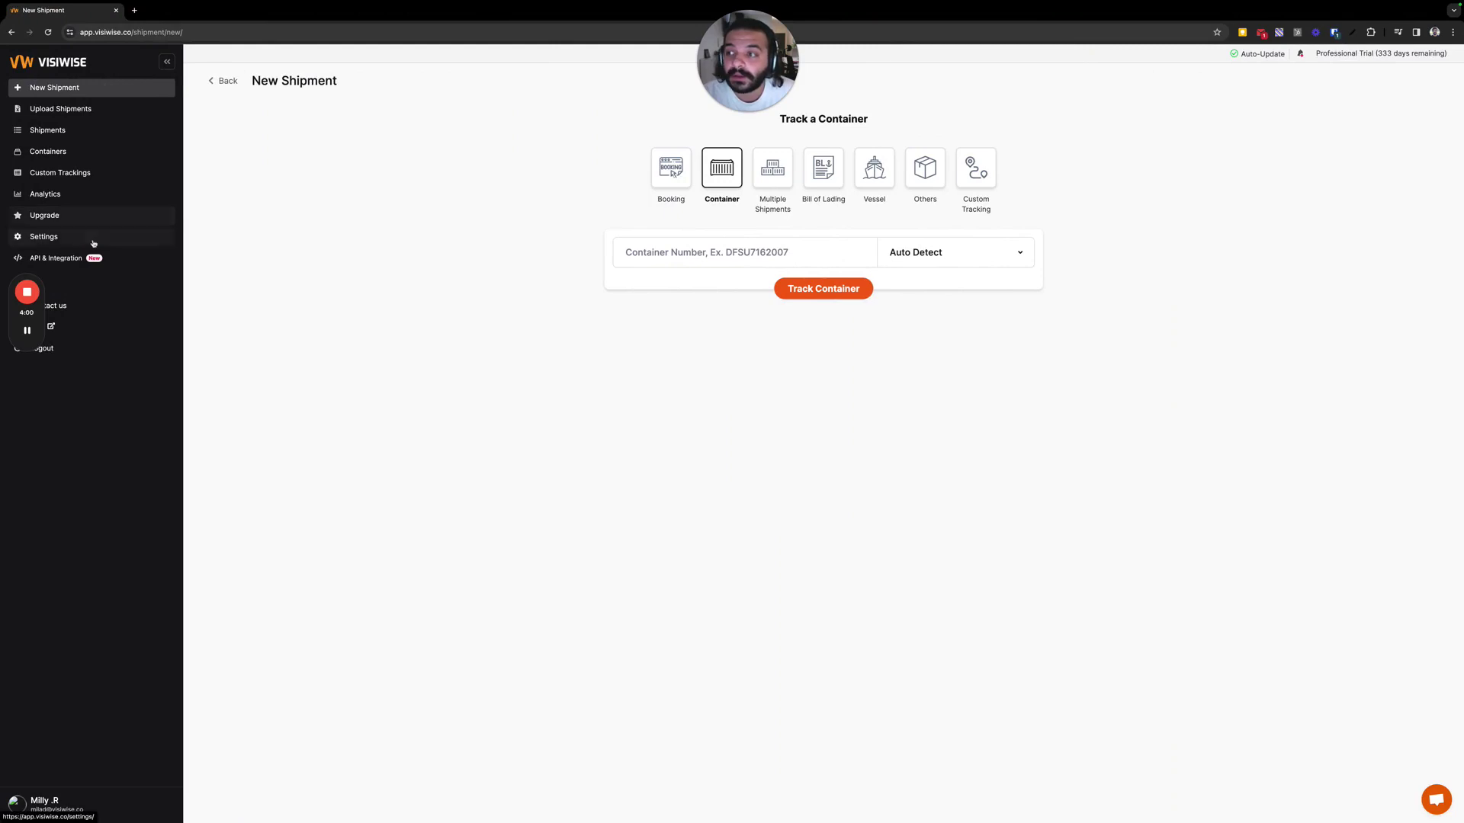
click(85, 236)
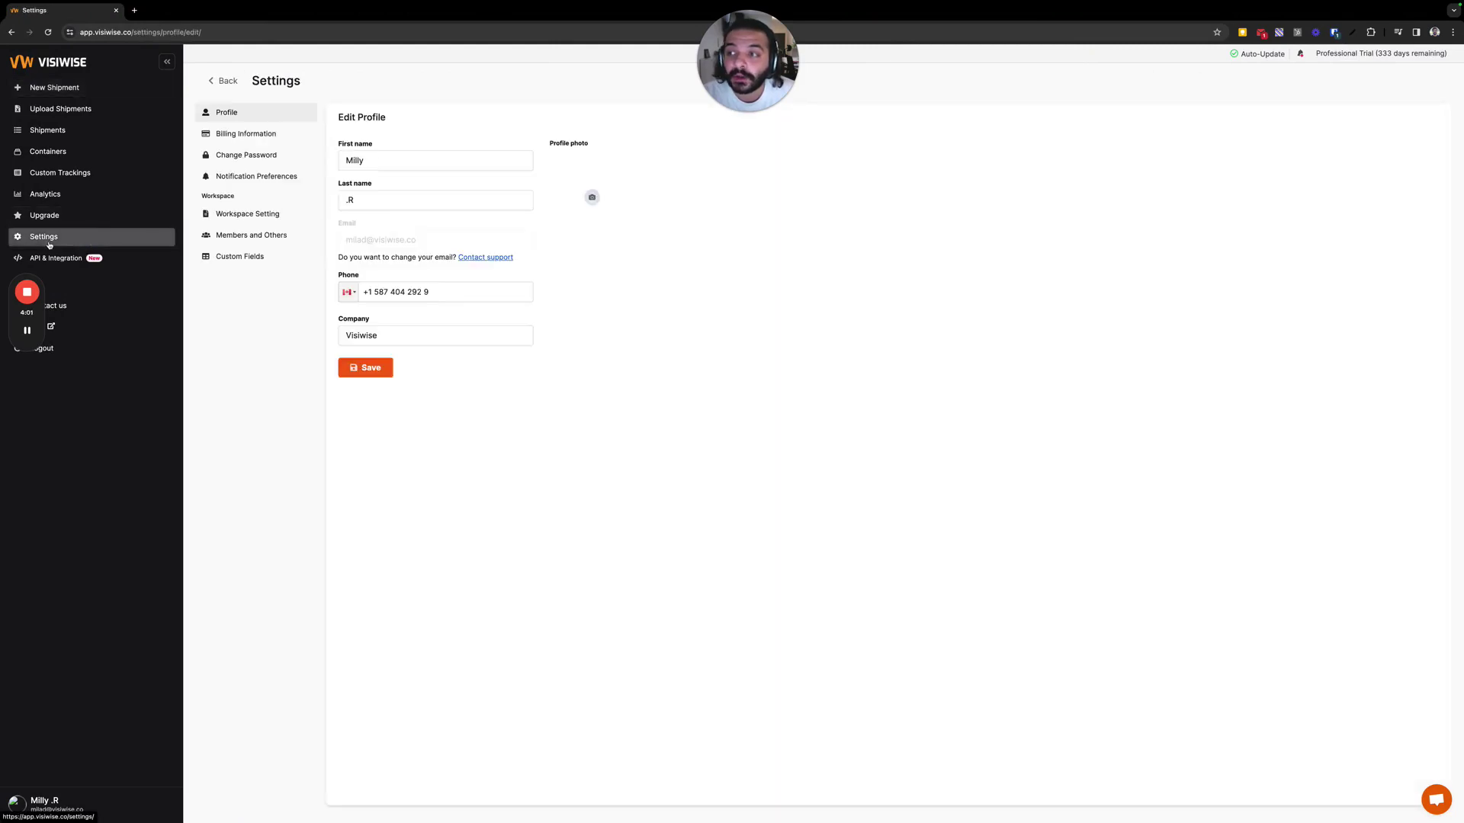
click(257, 259)
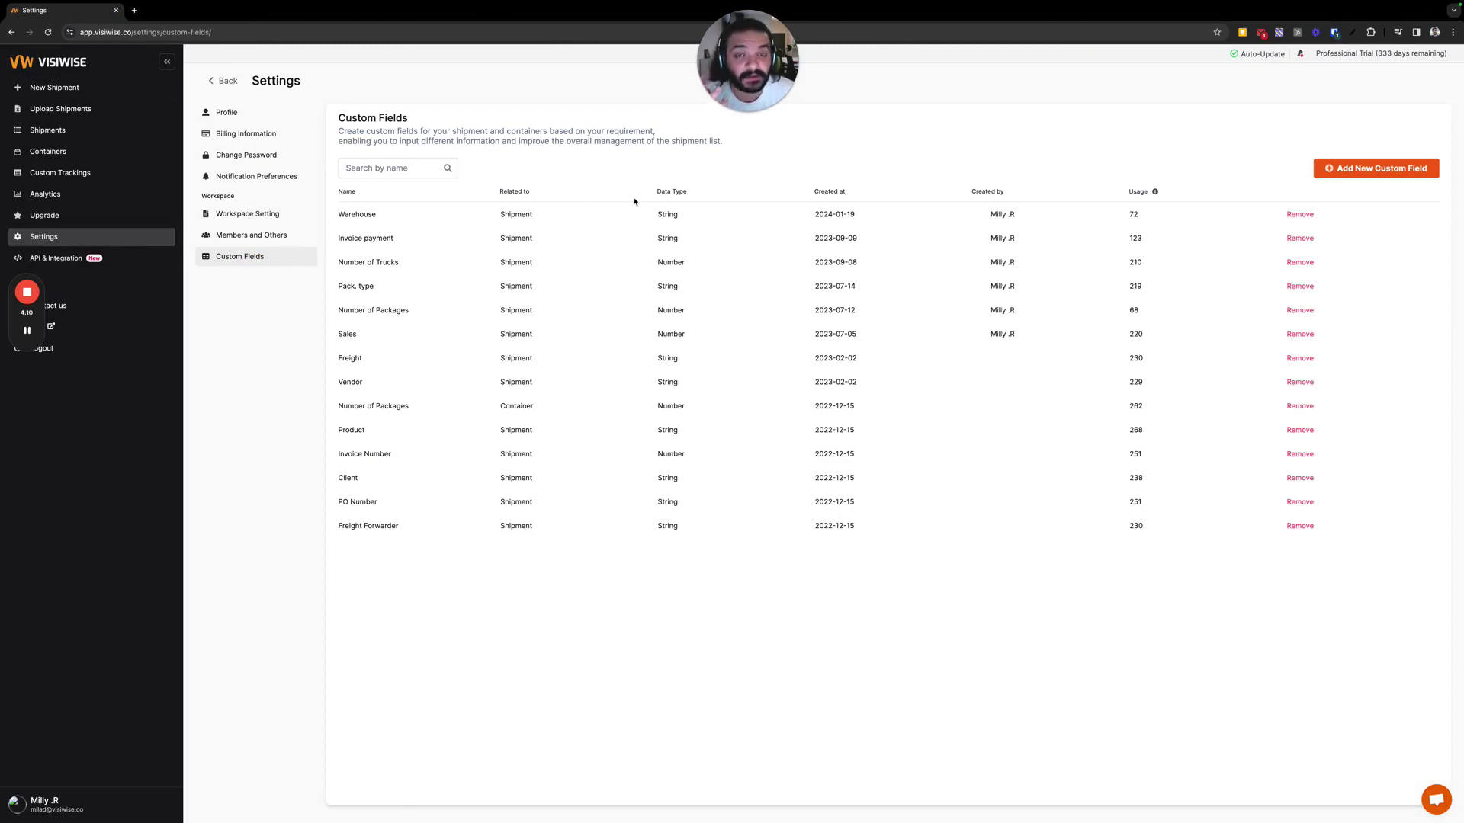
- Create a custom field named Test with the String data type
click(1370, 170)
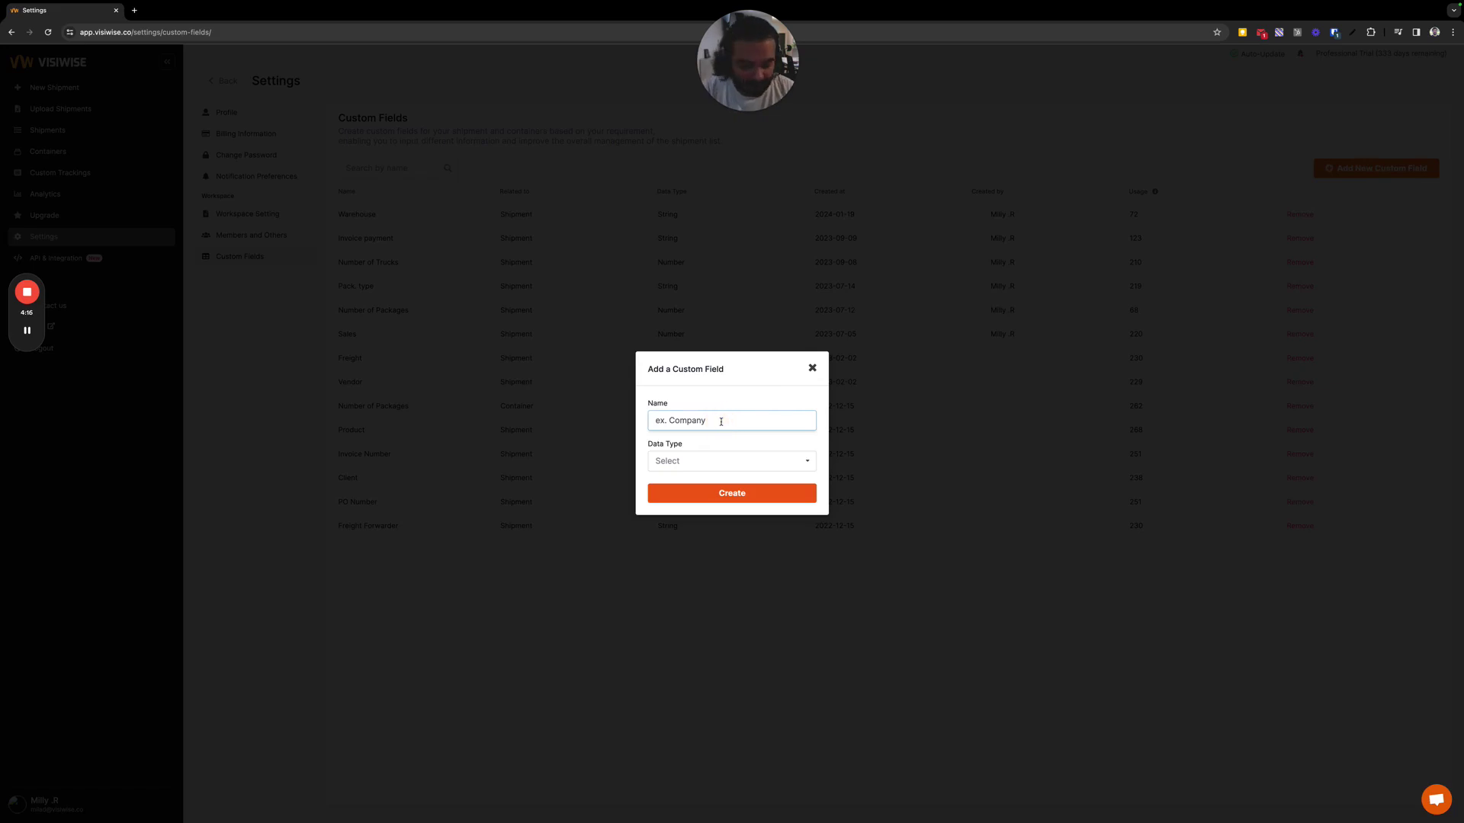
text(Test)
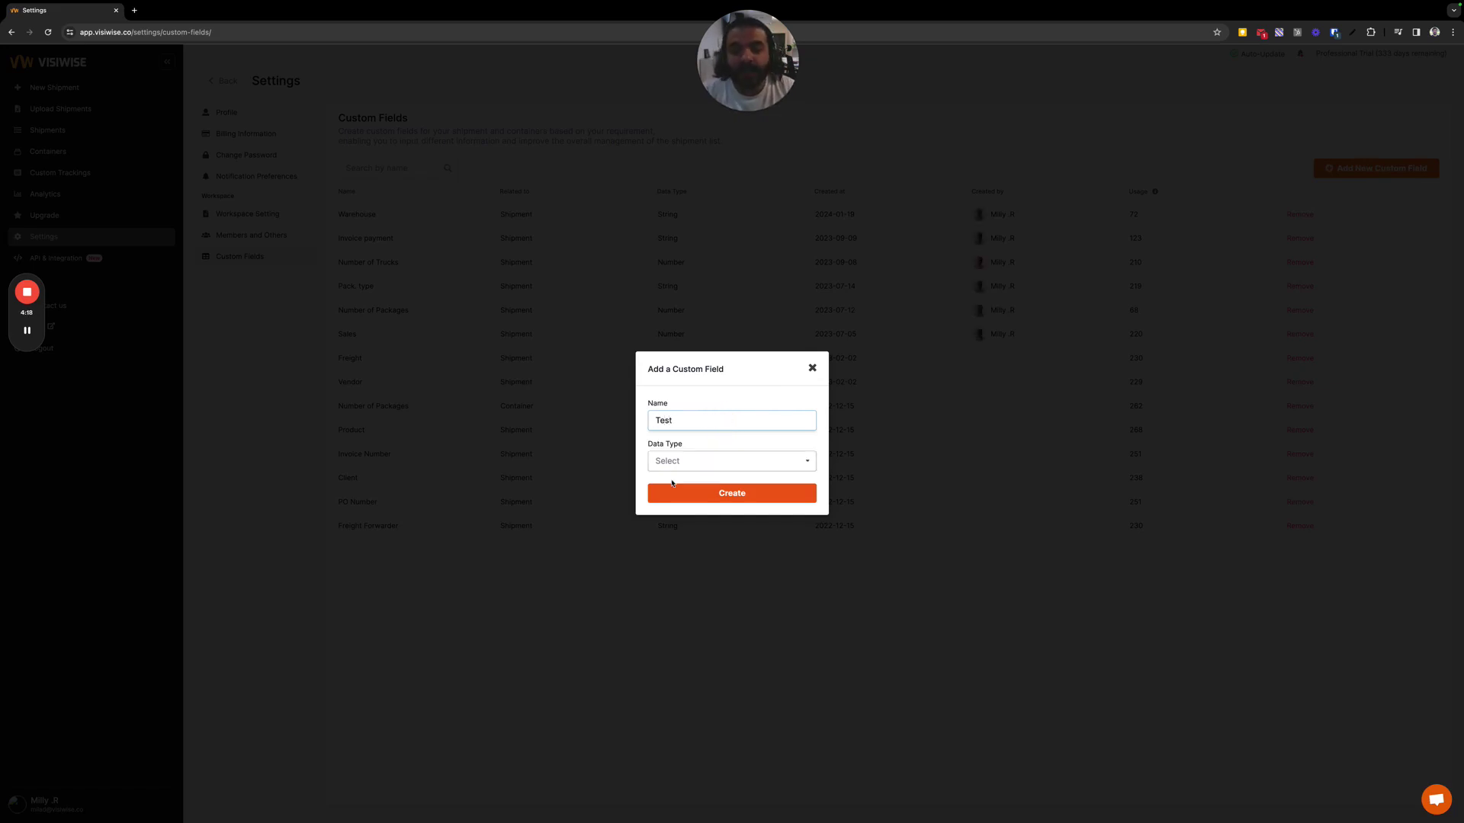
click(720, 461)
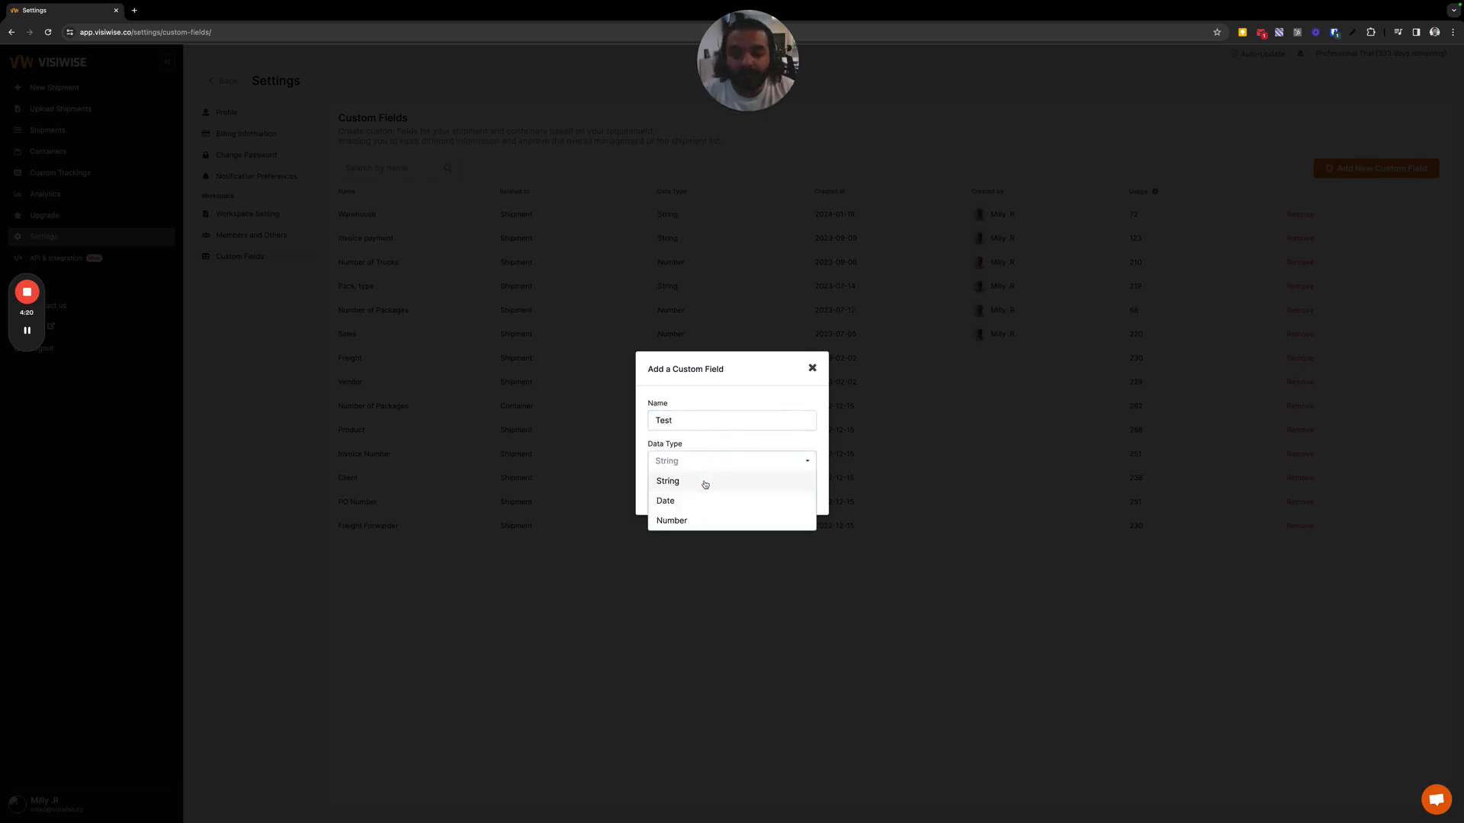
click(705, 485)
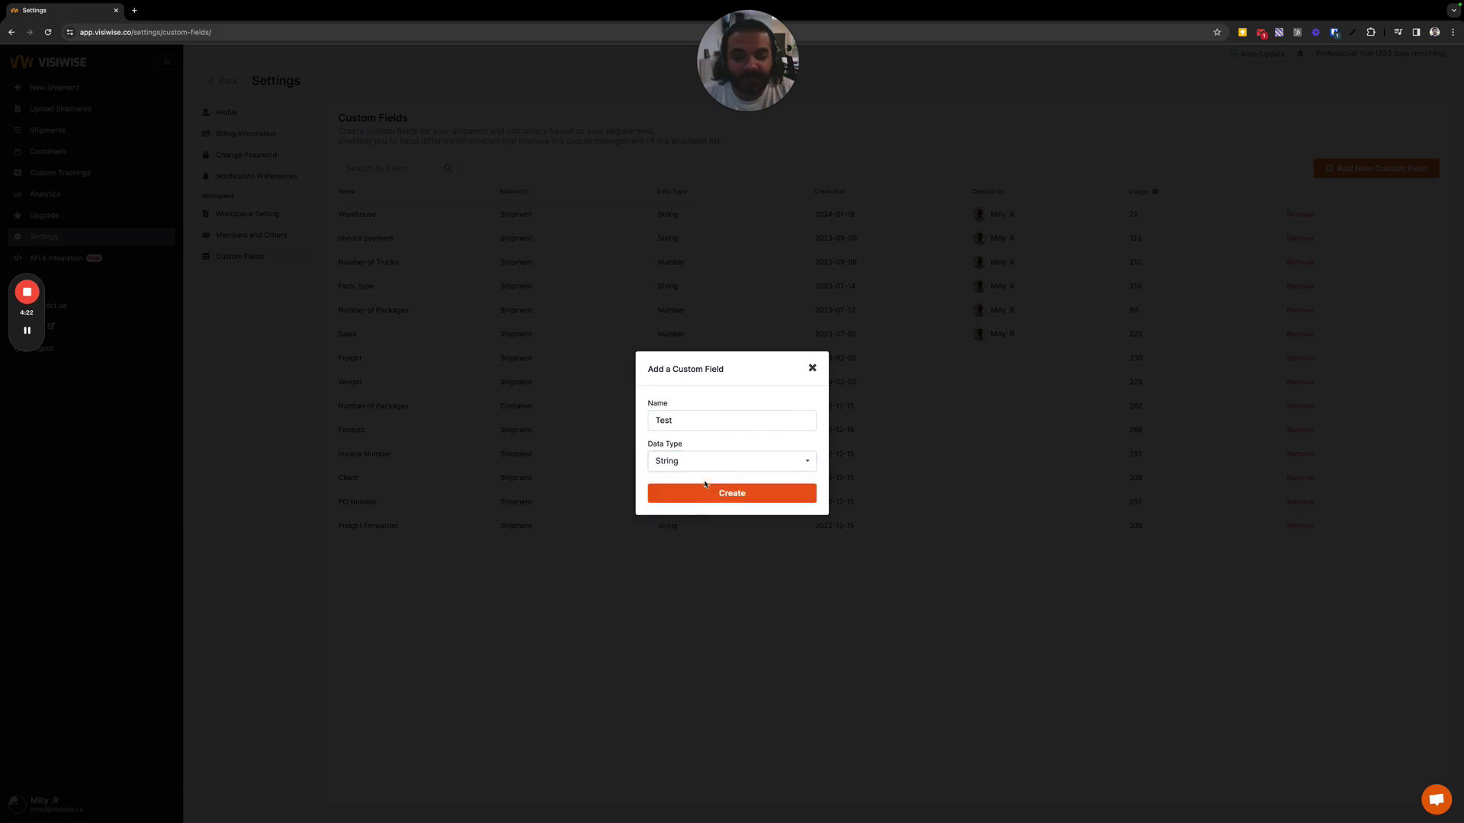
click(696, 461)
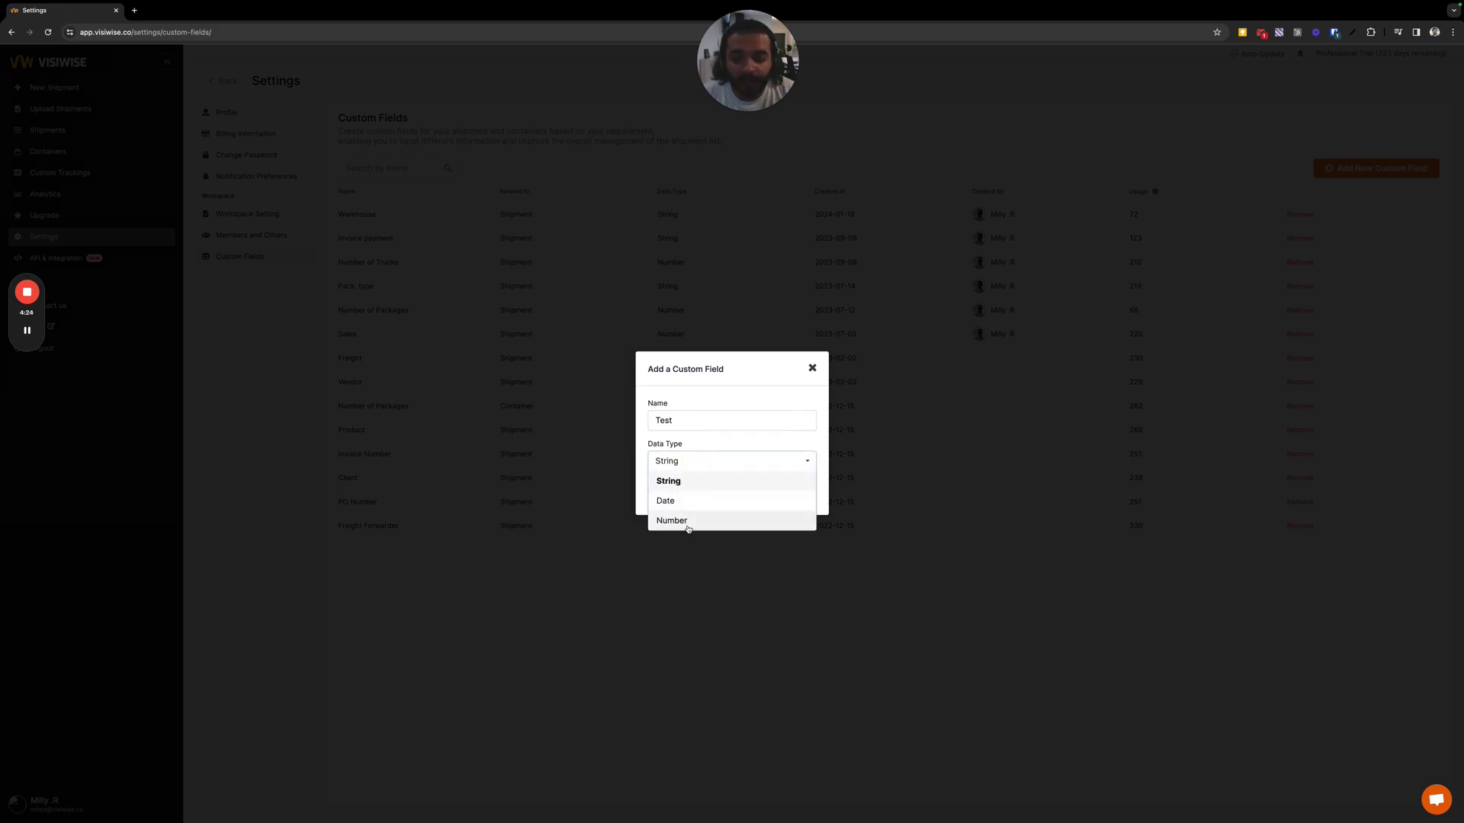
click(692, 458)
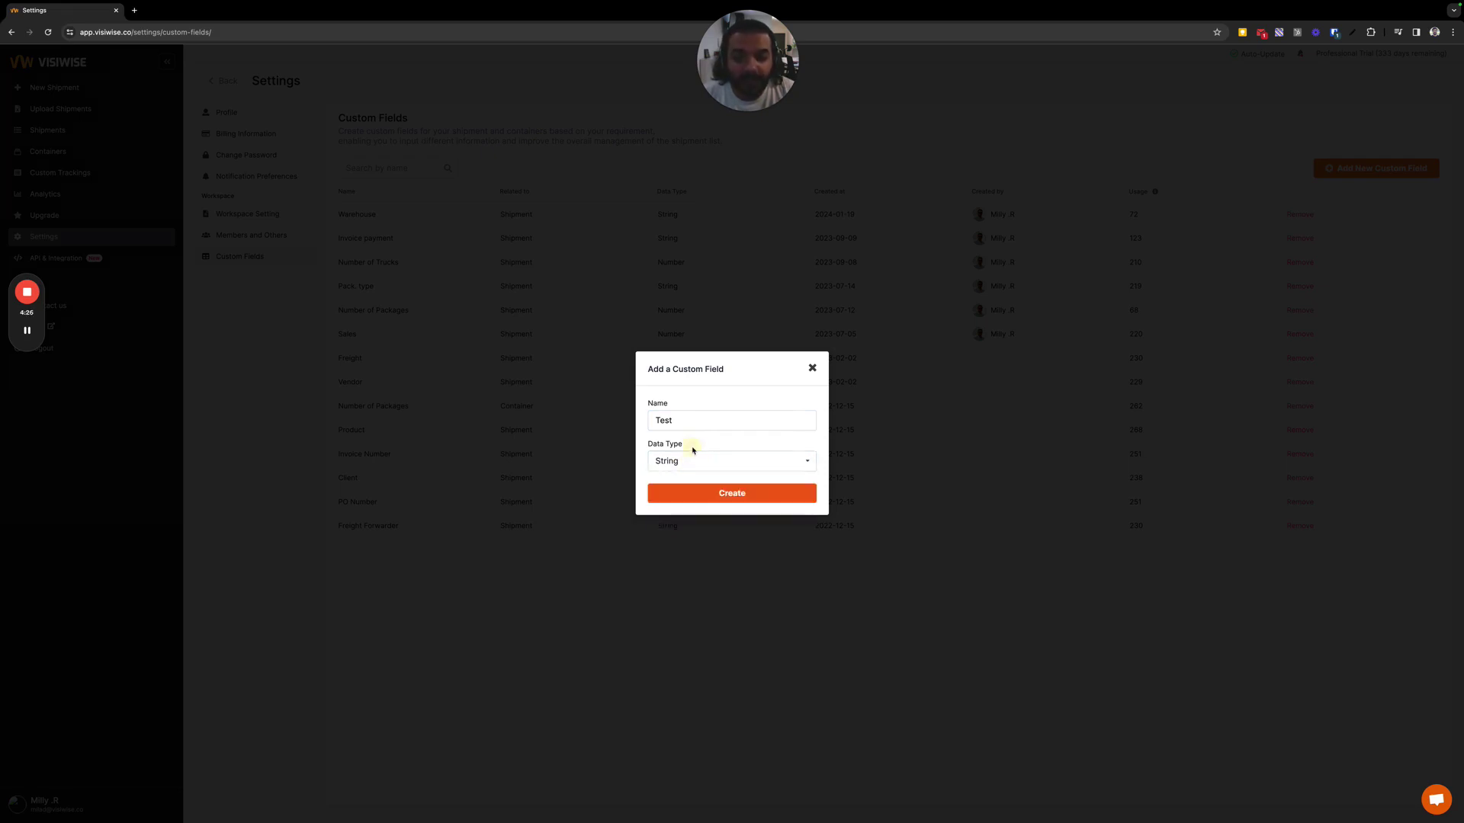
click(734, 497)
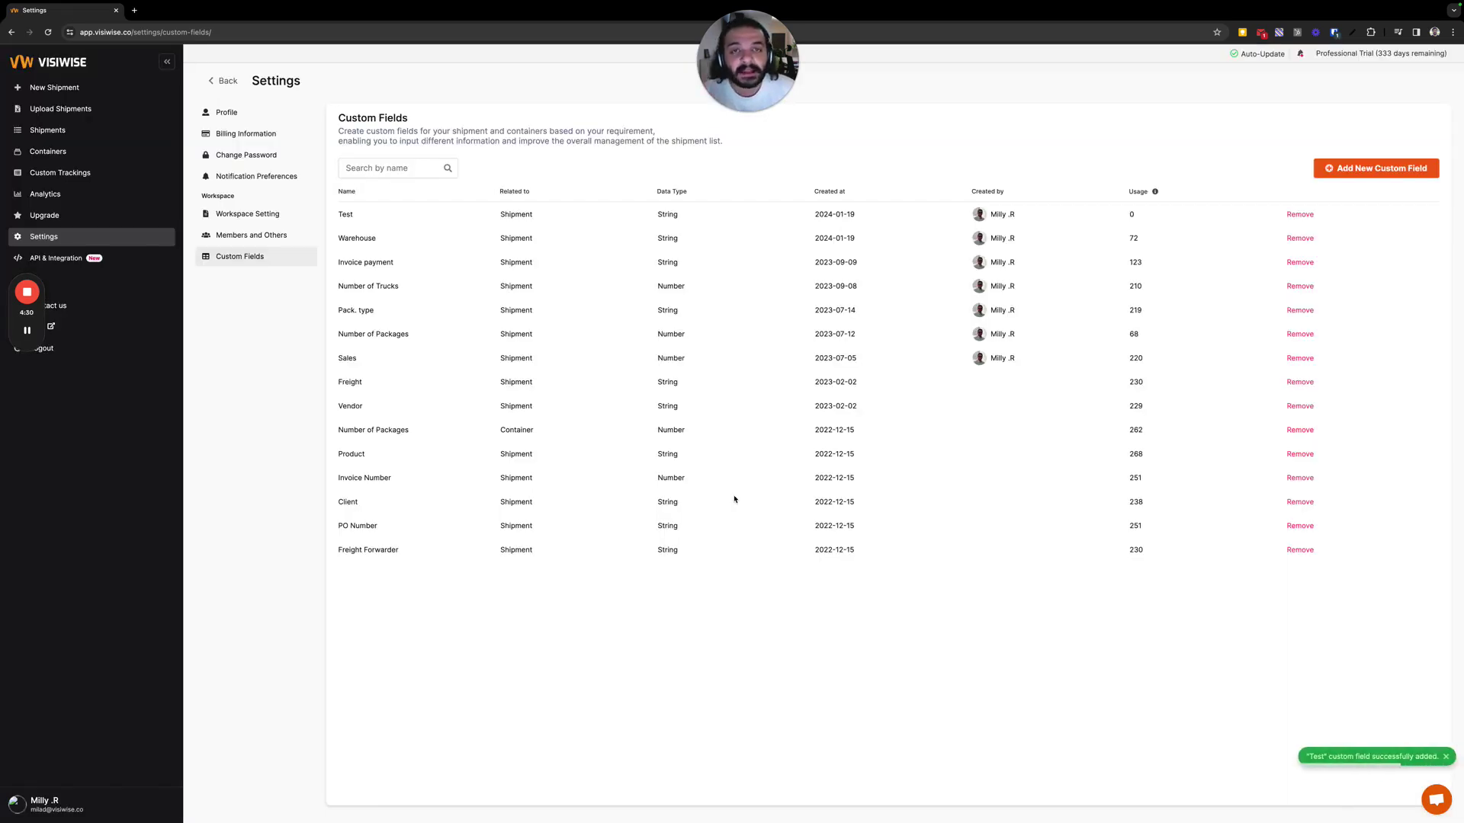
- Switch back to the Excel shipment export and highlight the standard columns from Reference through Assignees for review
key(super+Tab)
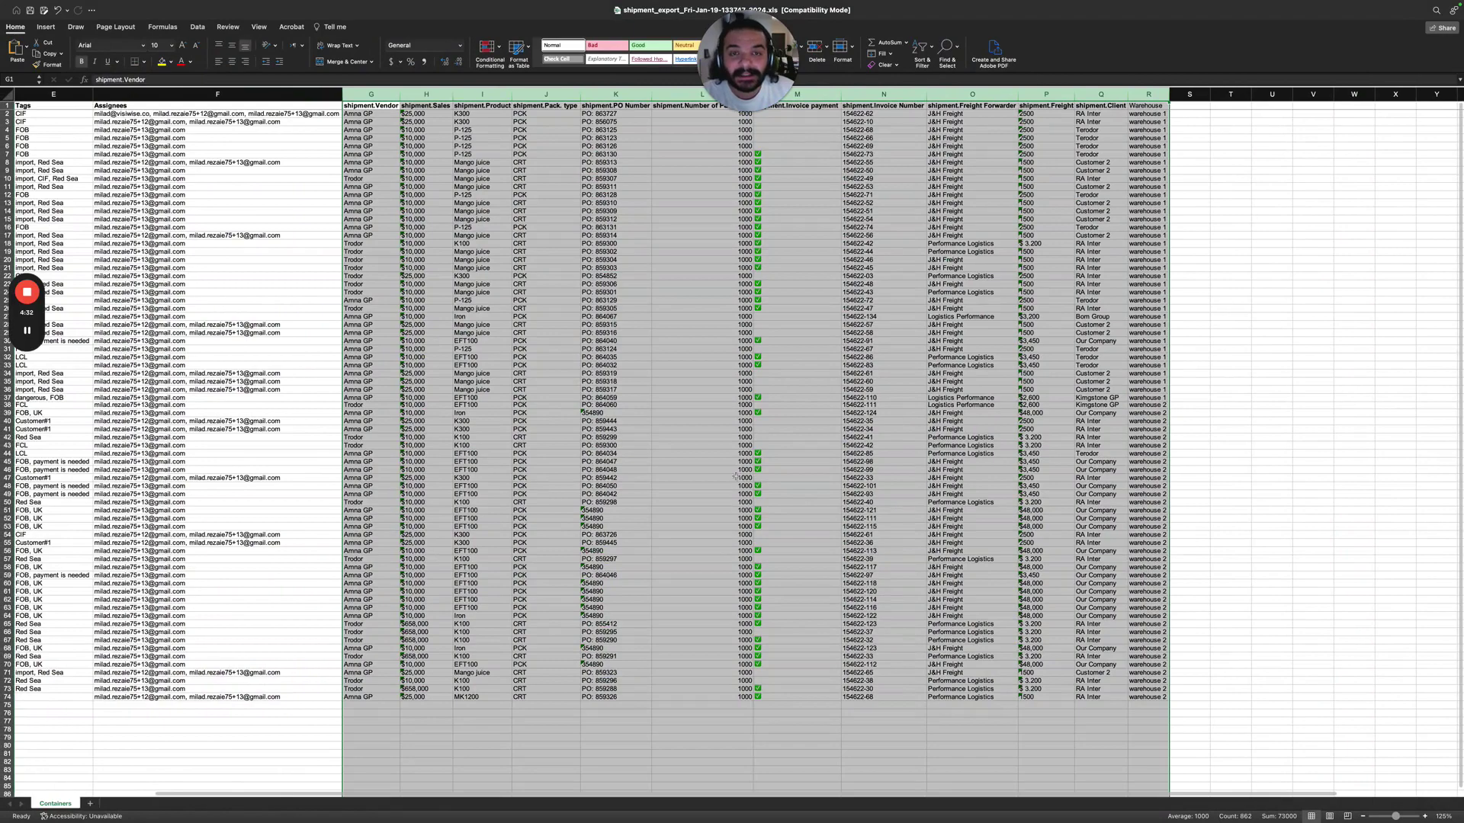
scroll(234, 350, left, 5)
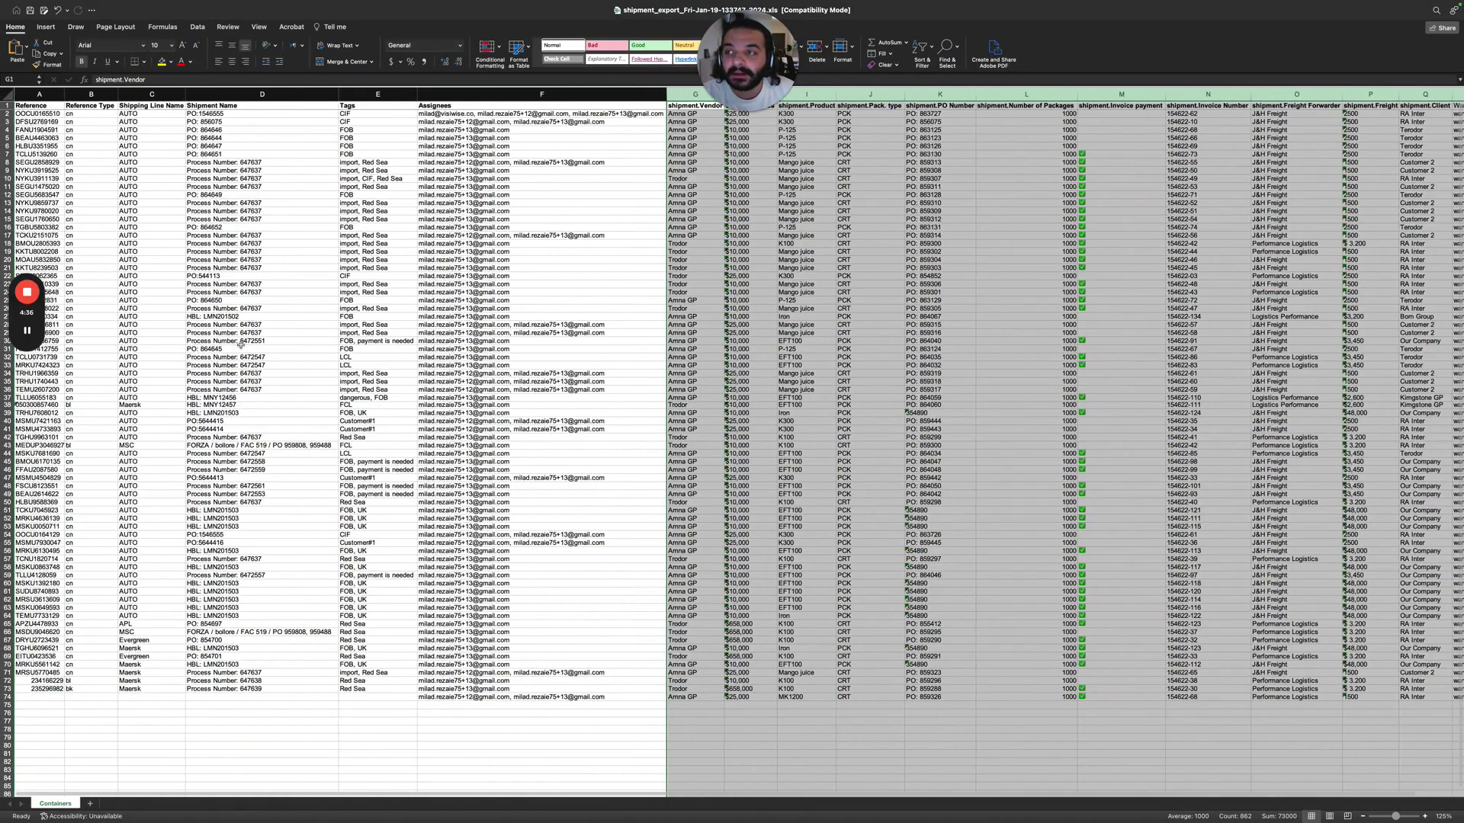
drag(39, 90, 652, 110)
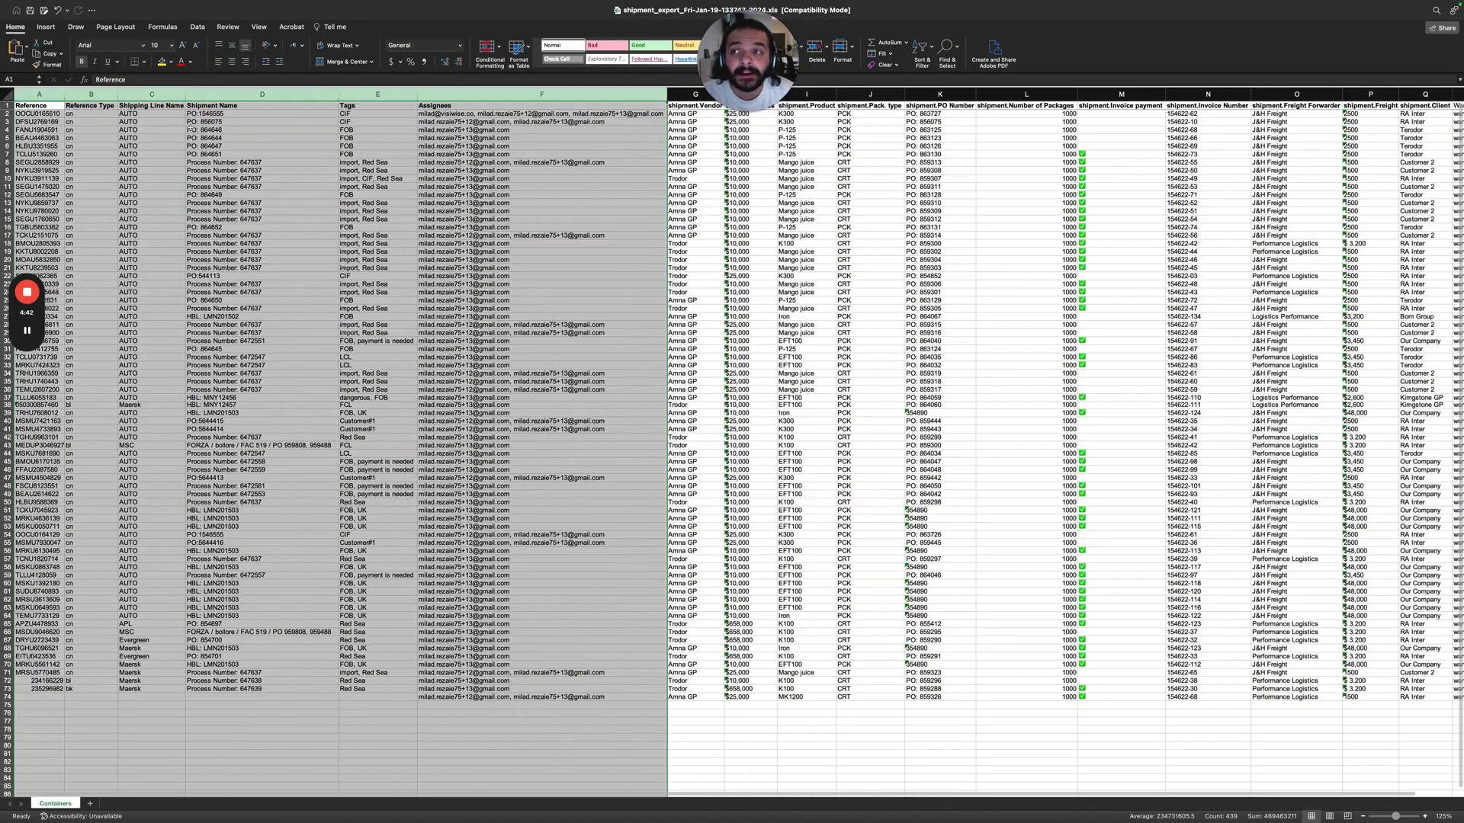
scroll(192, 126, down, 1)
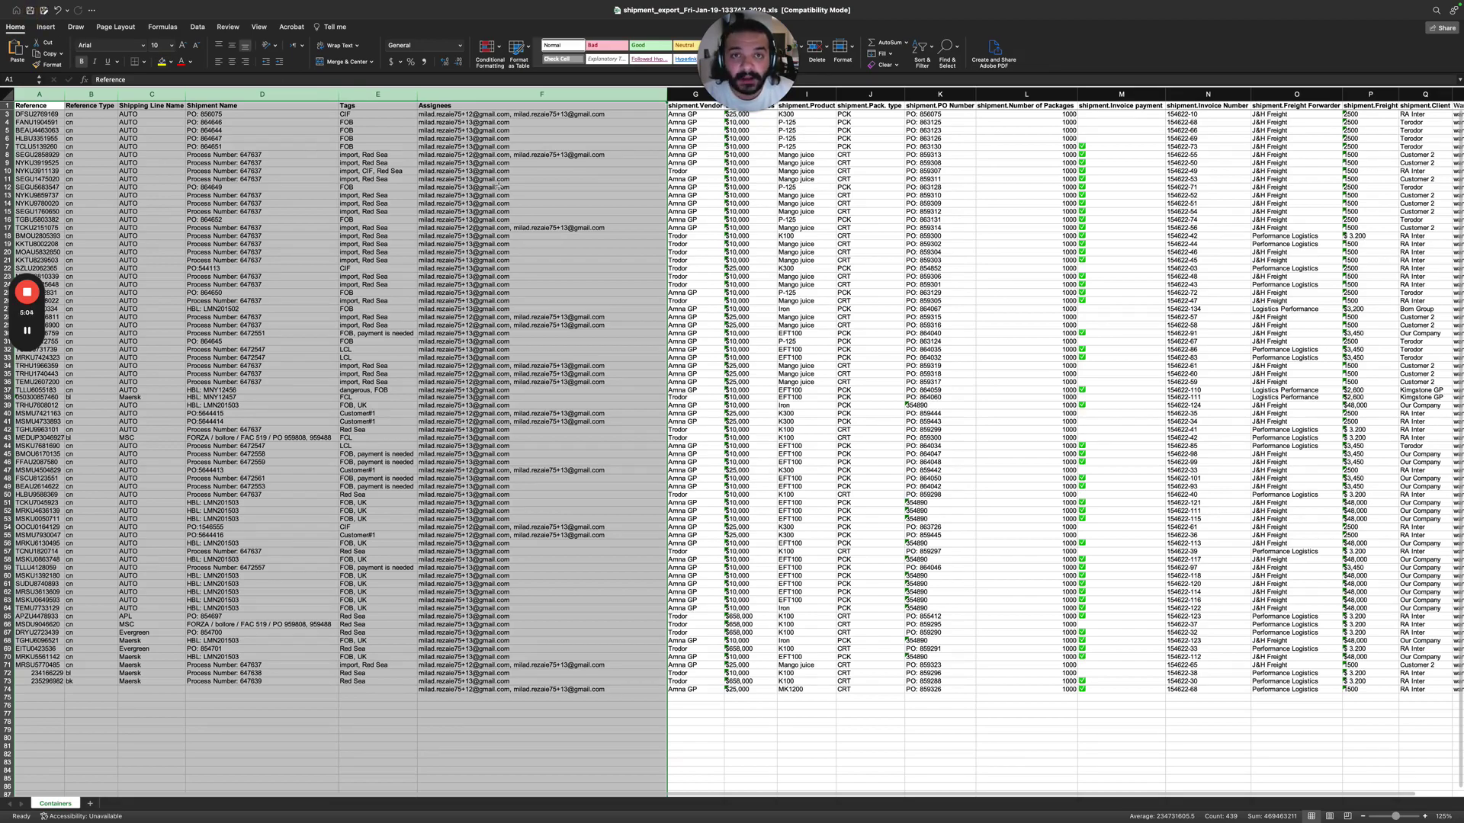
- Return to Visiwise and start a new shipment entry for tracking multiple shipments
key(ctrl+Right)
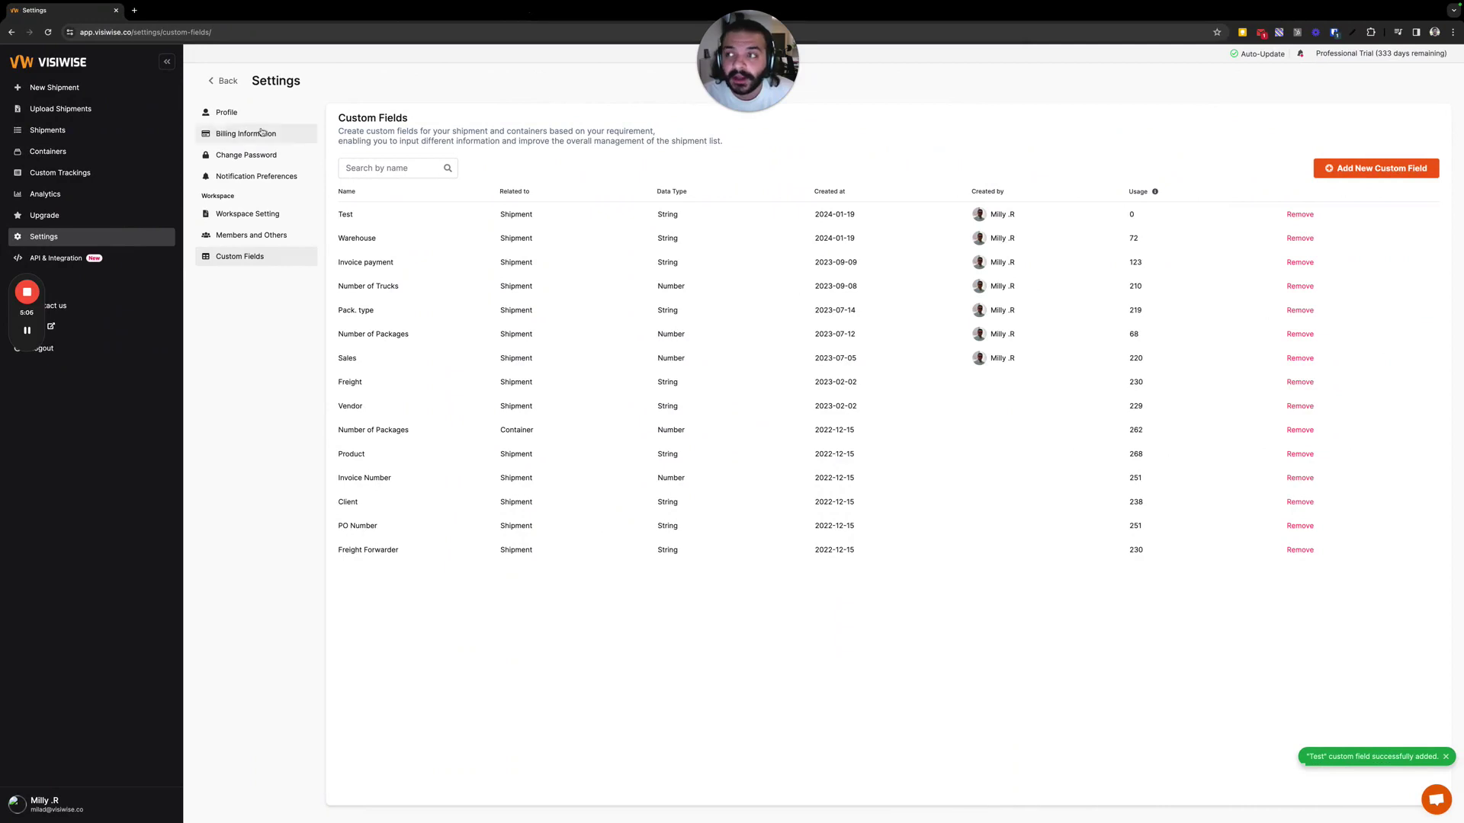
click(36, 89)
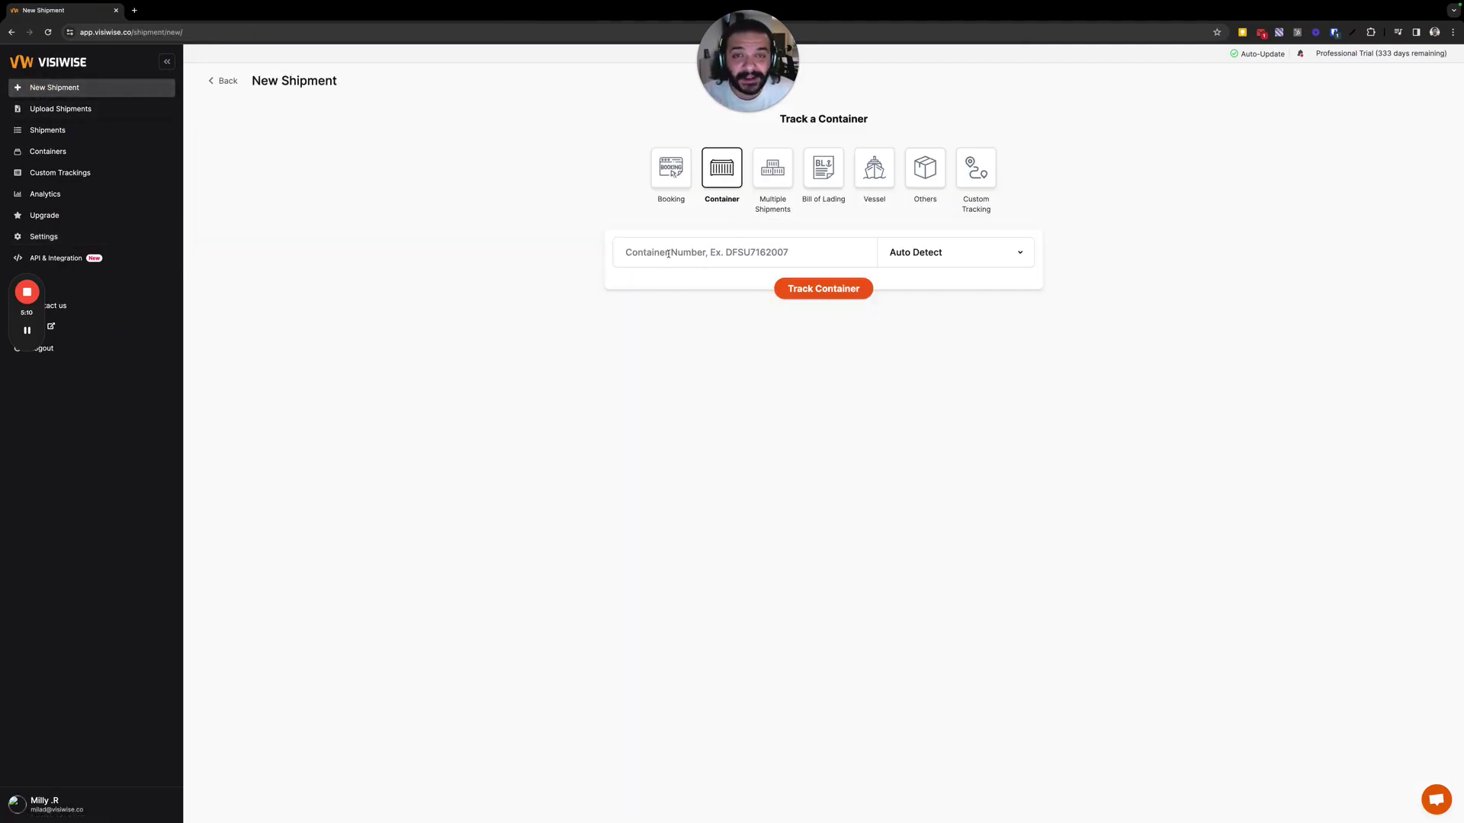
click(778, 188)
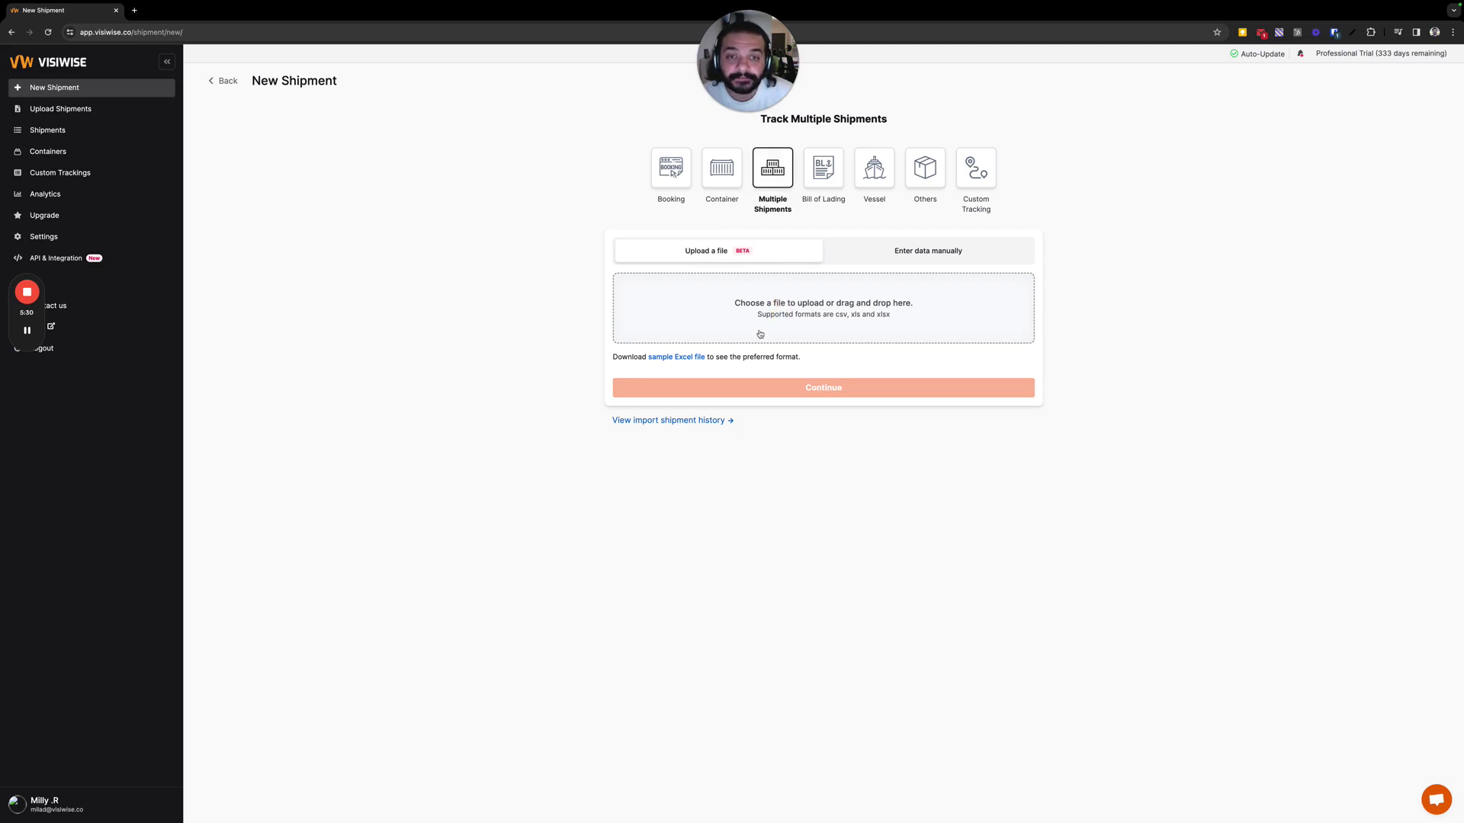
- Upload shipment_export_Fri-Jan-19-133747-2024.xls from the Downloads folder and continue to the column mapping
click(796, 303)
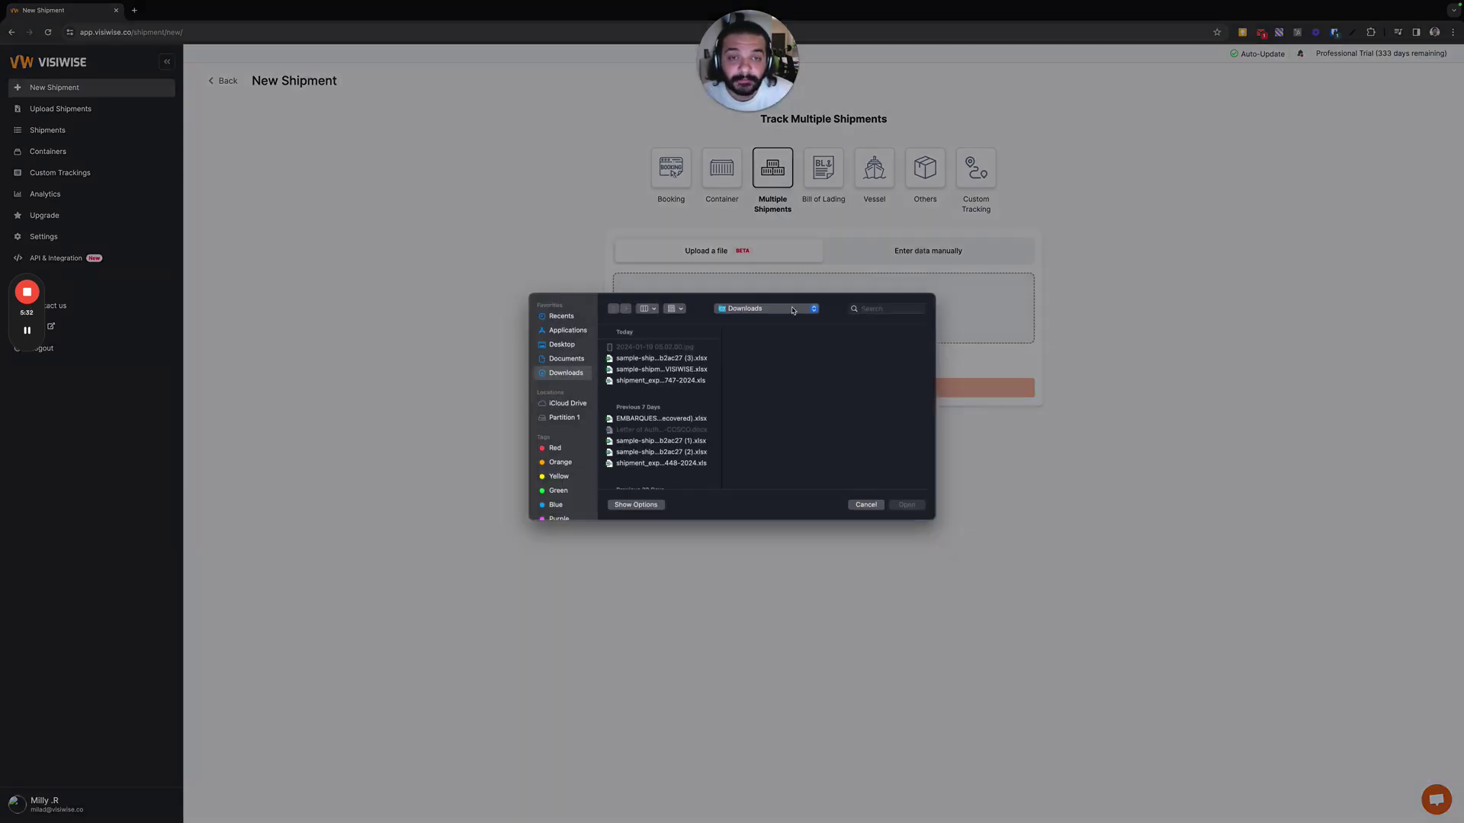
click(637, 385)
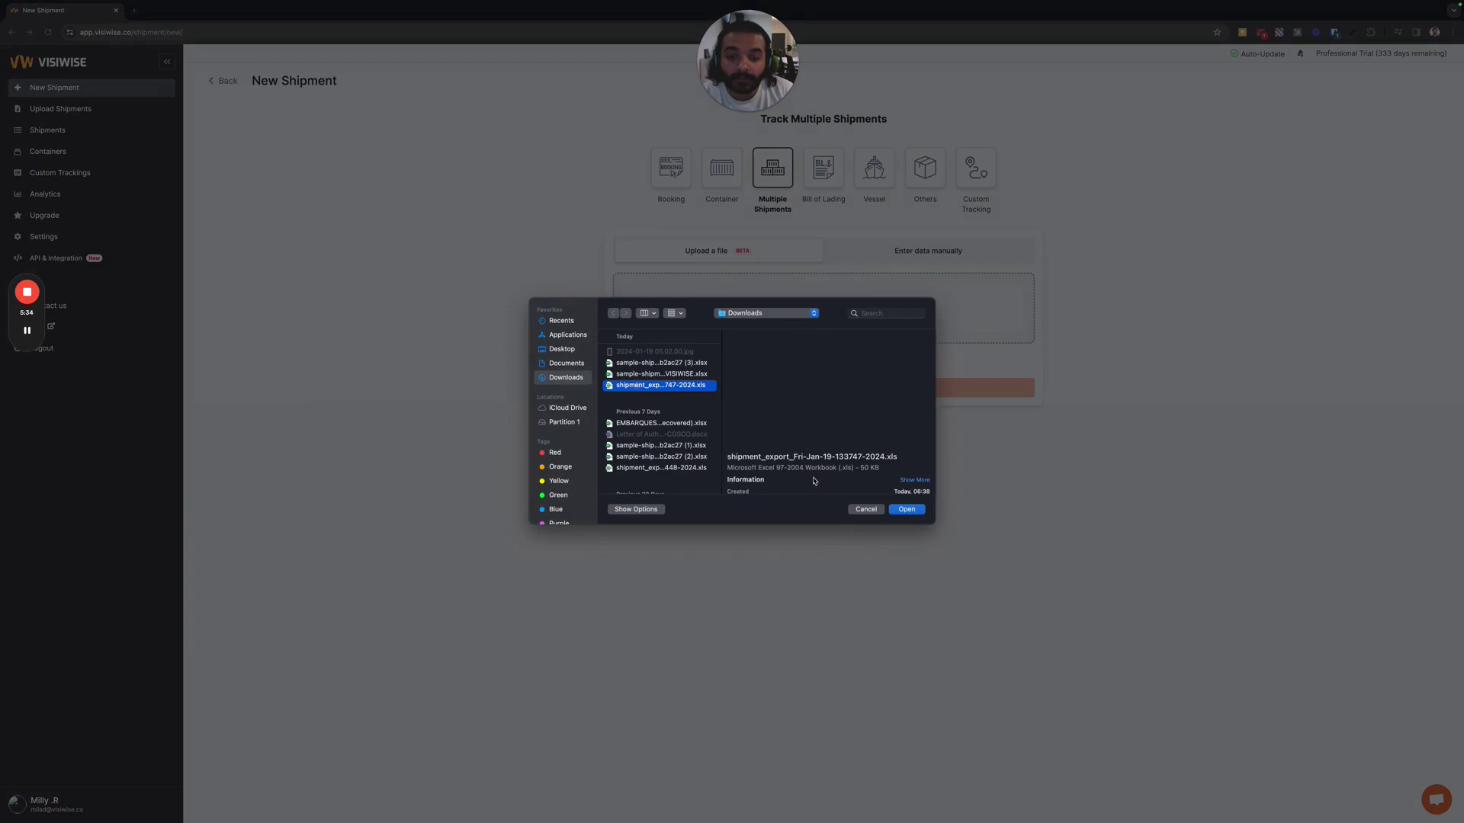
click(914, 509)
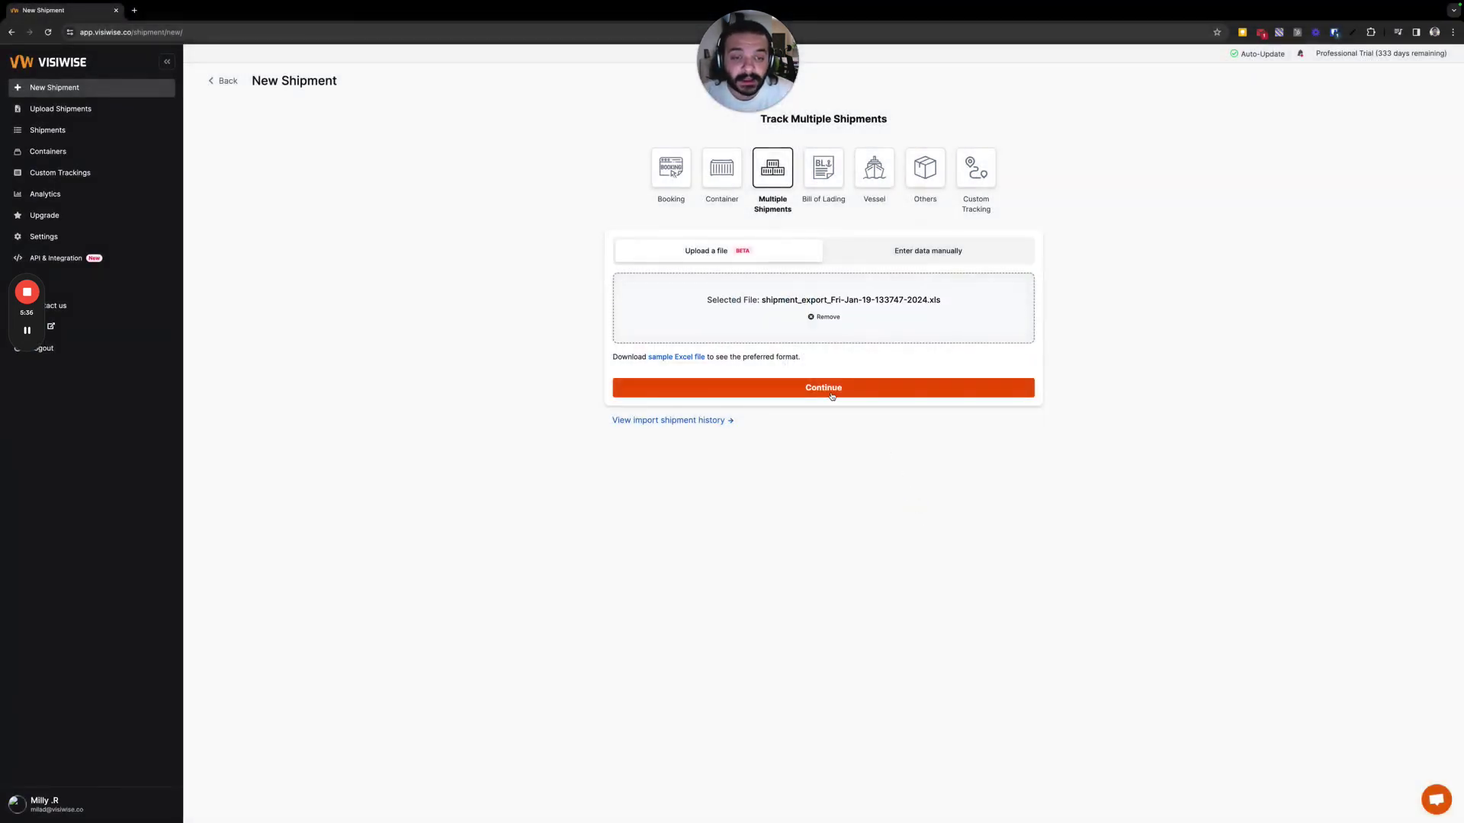
click(832, 396)
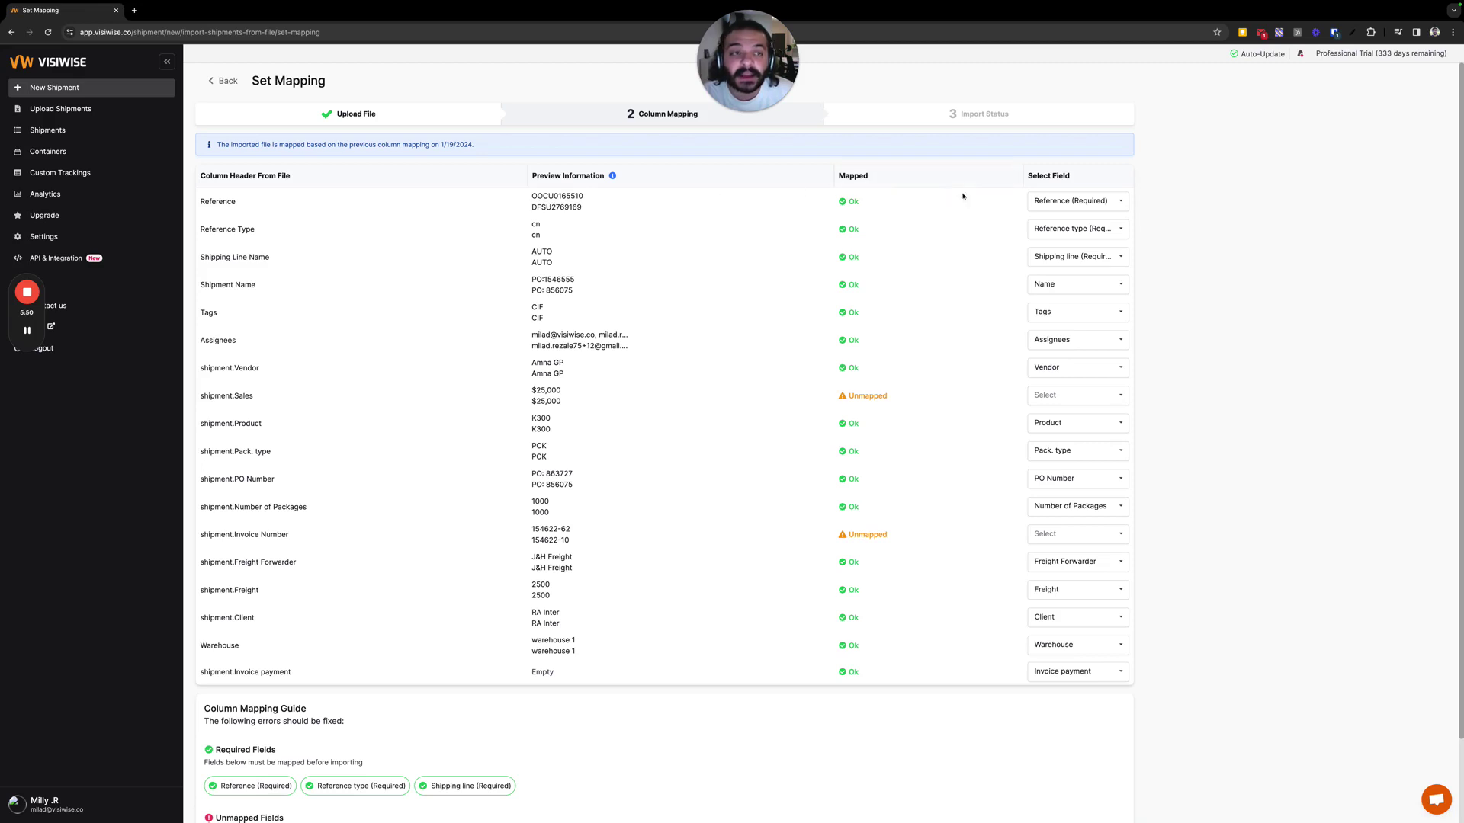
- Map the file's Reference column to the Reference (Required) field
click(1046, 201)
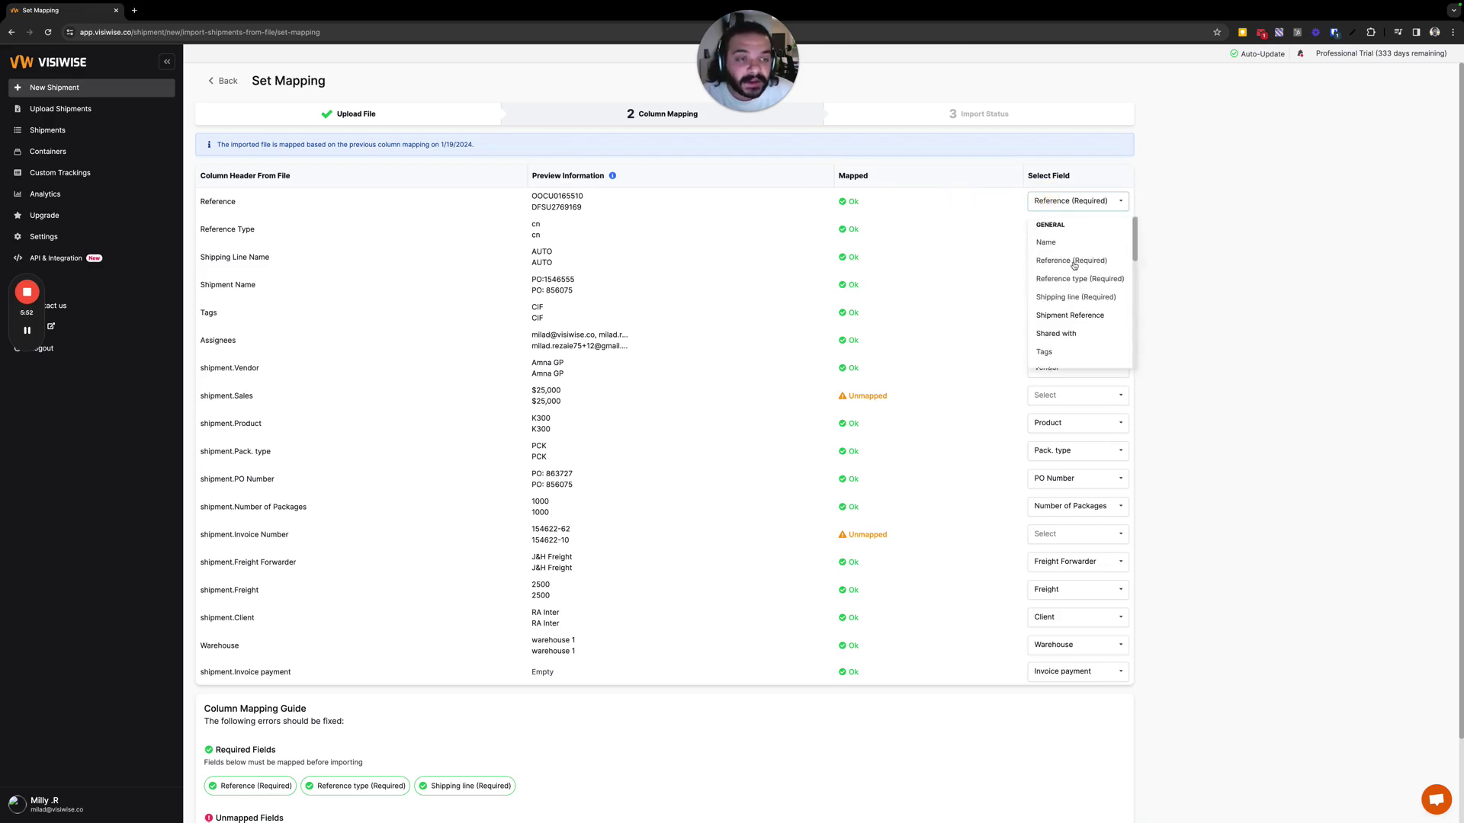
click(1072, 262)
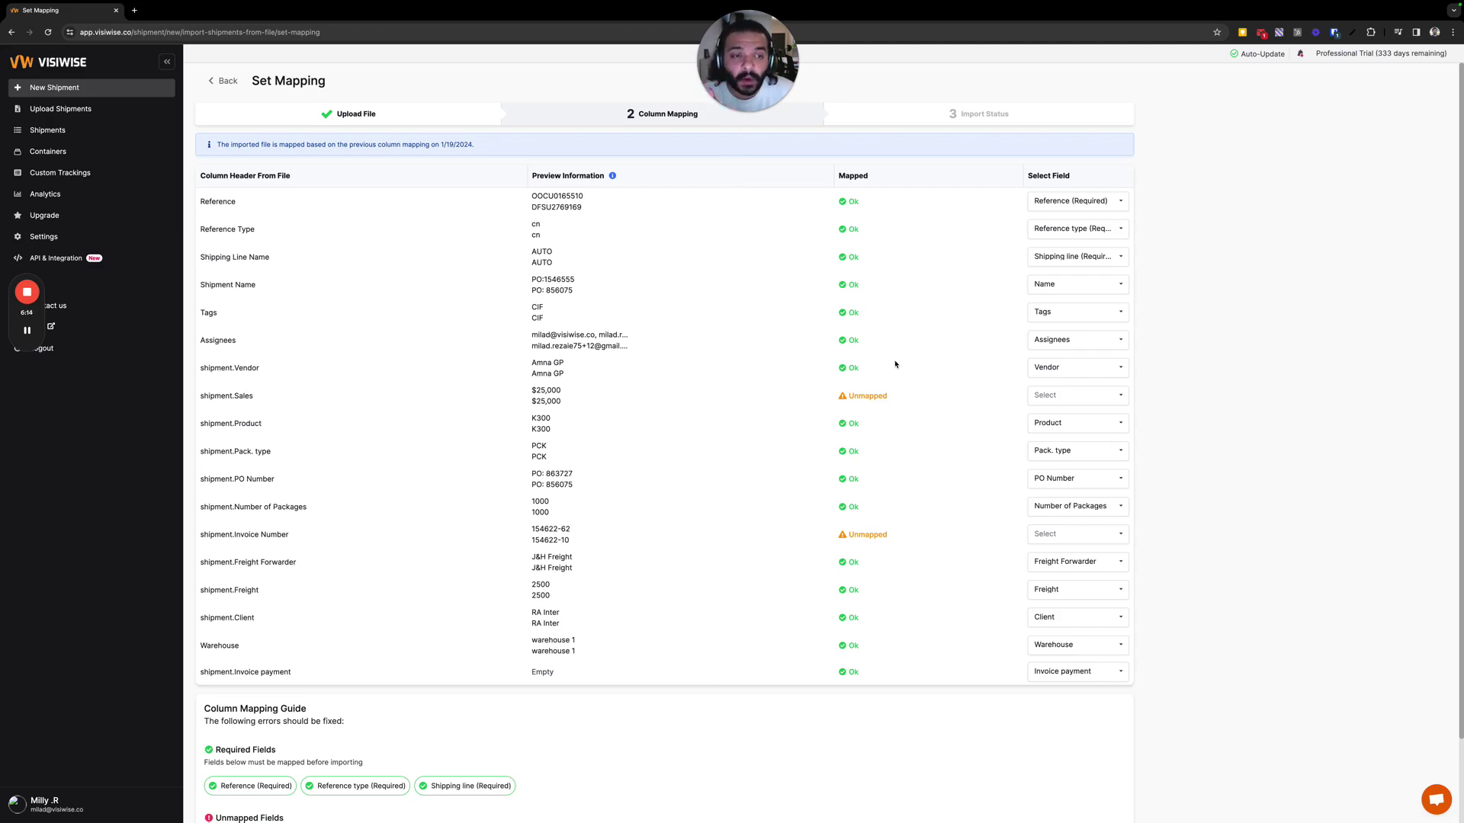
- Import the file without its unmapped columns' data and review the creation status, tracking status and errors of the imported rows
scroll(711, 370, down, 2)
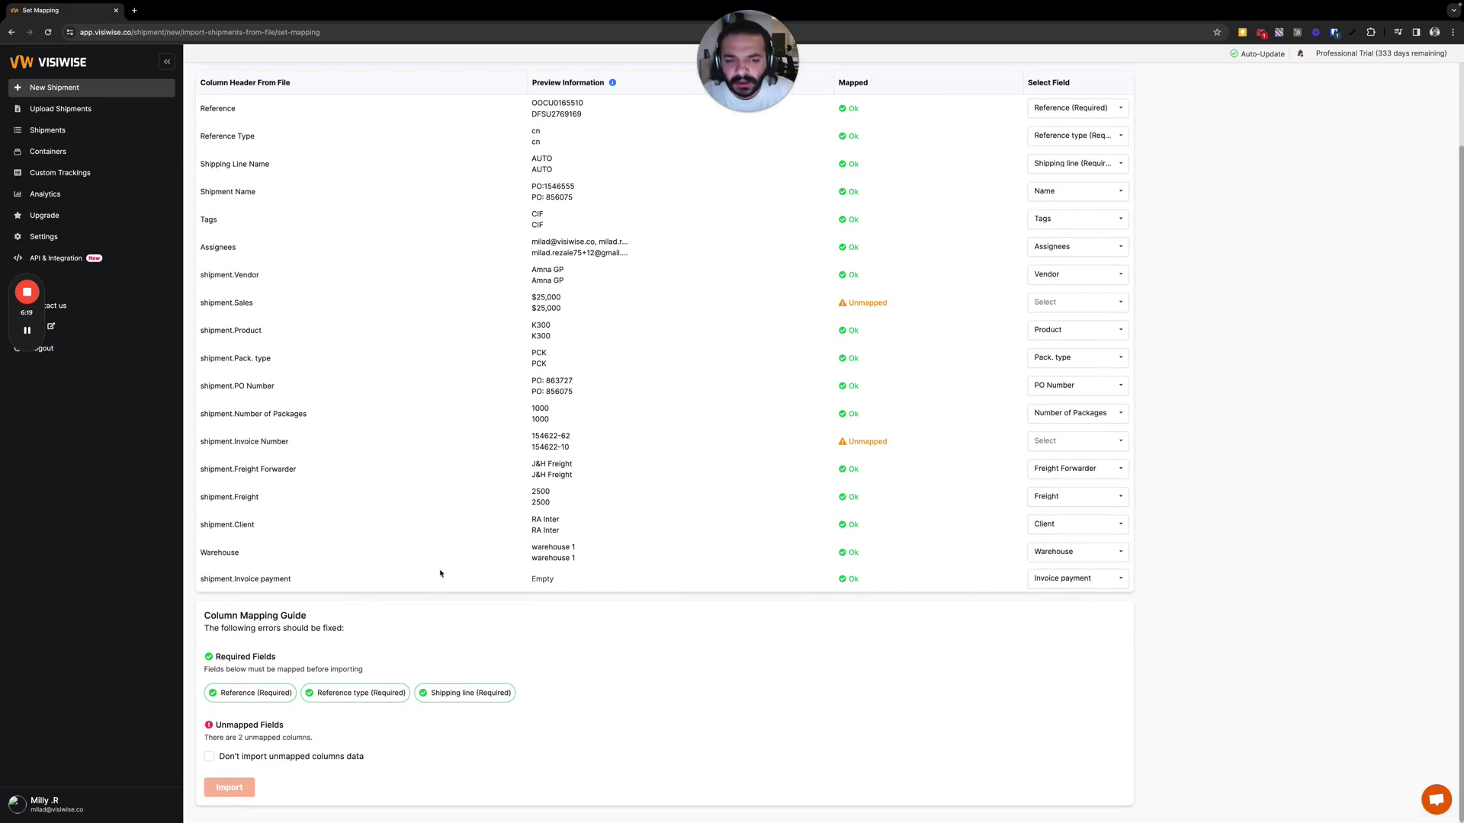
click(214, 756)
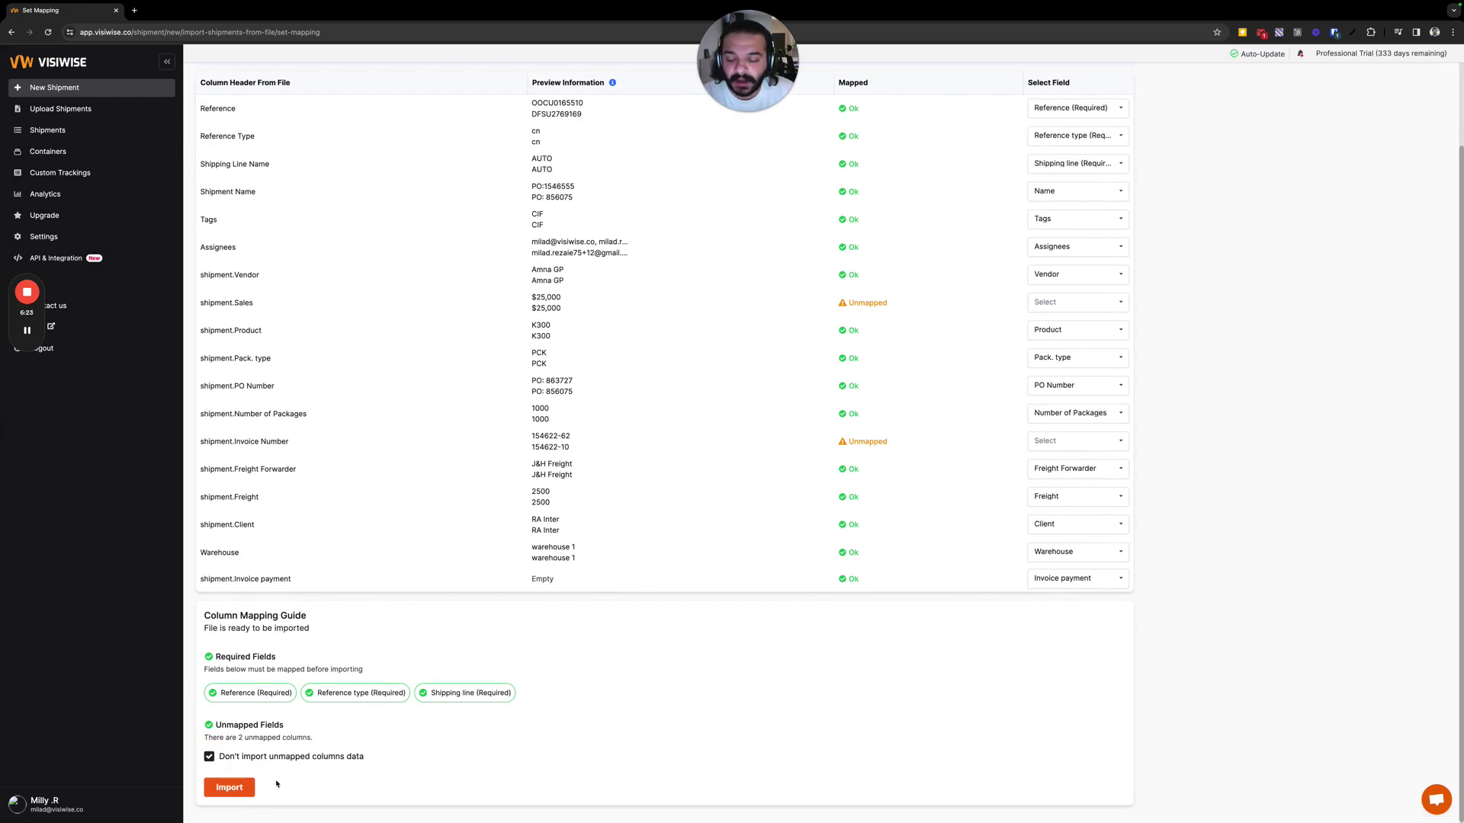
click(230, 788)
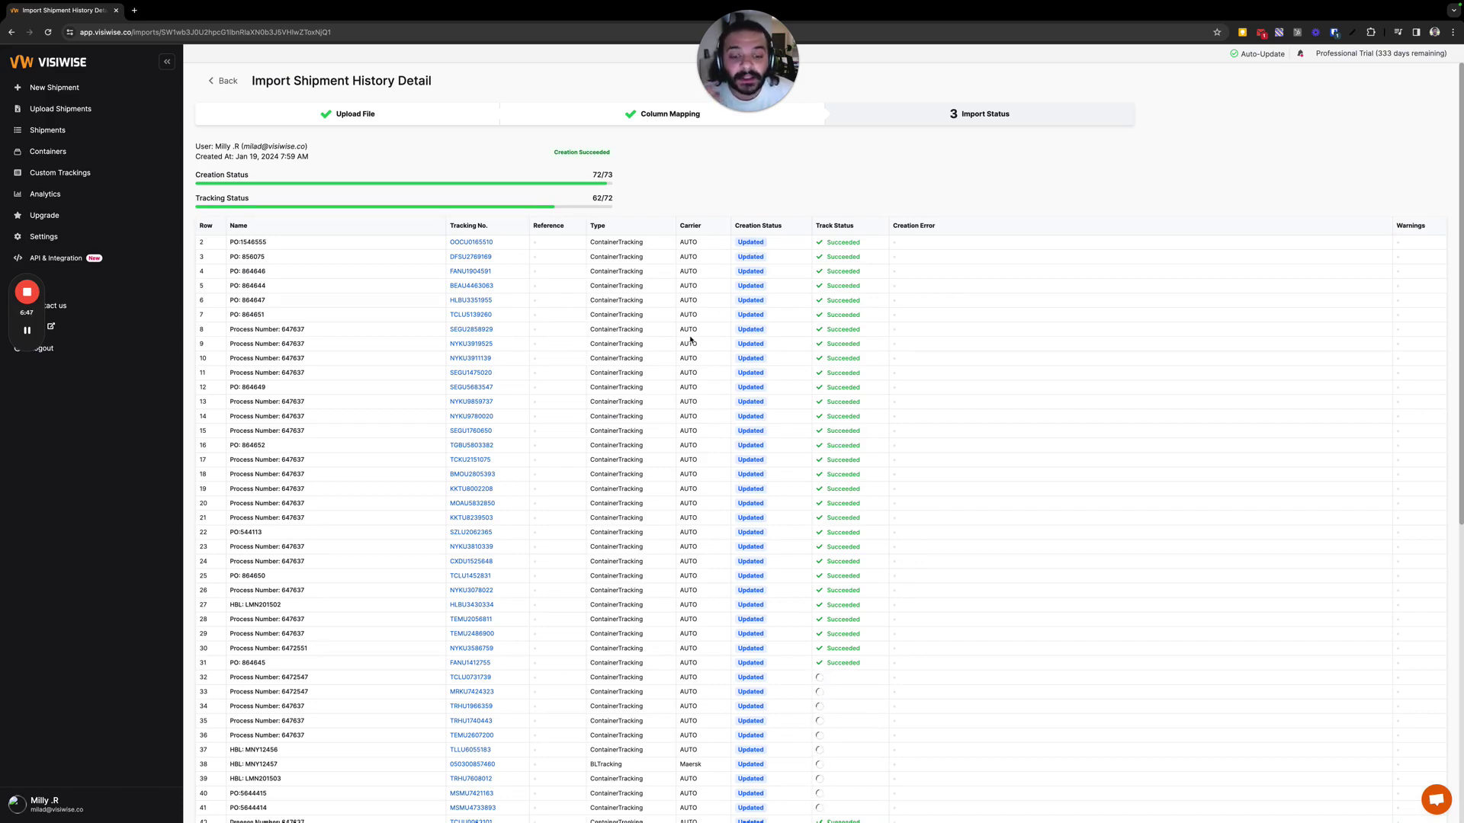
scroll(690, 340, down, 6)
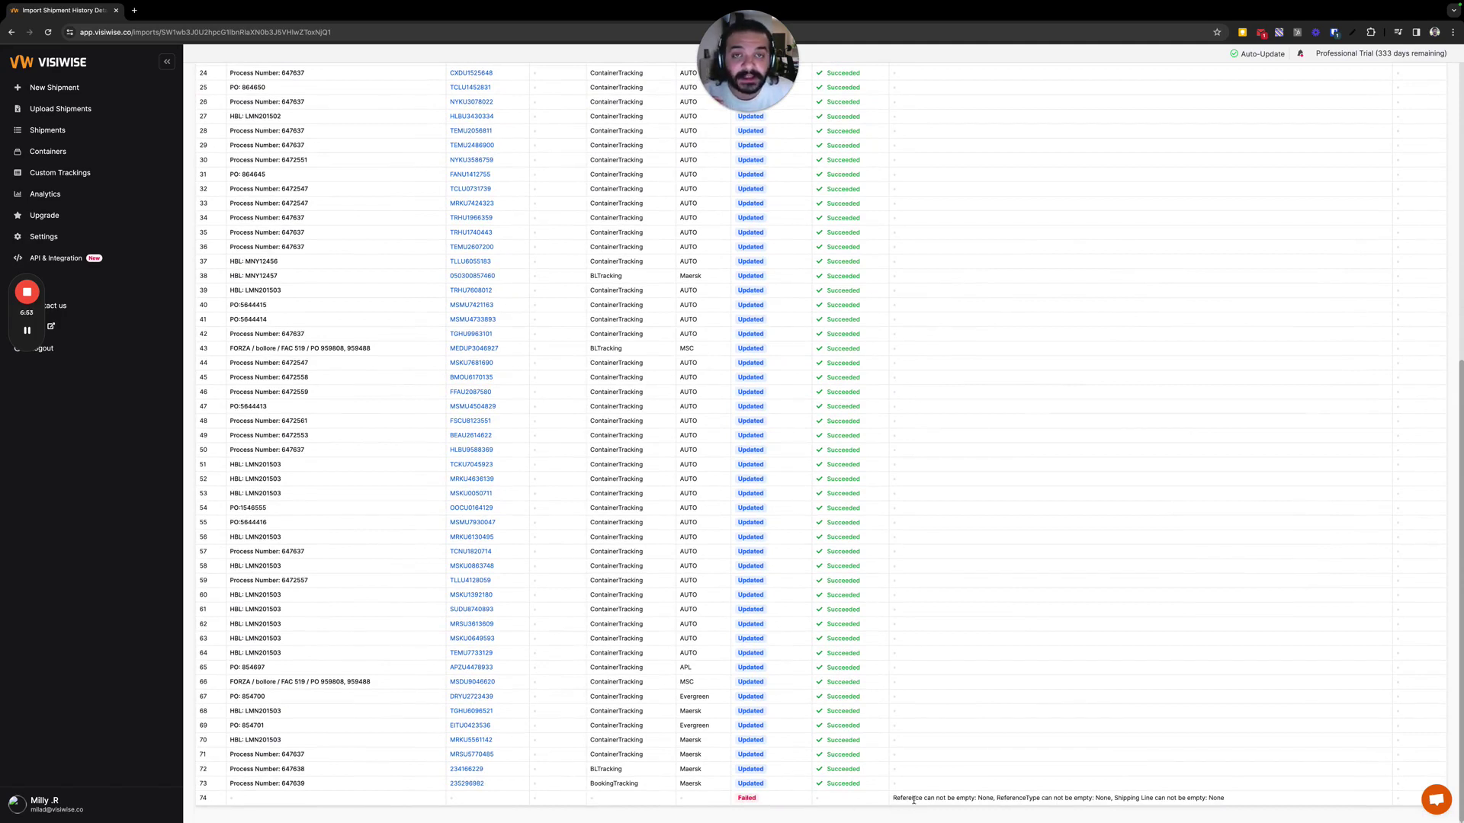
scroll(585, 553, up, 6)
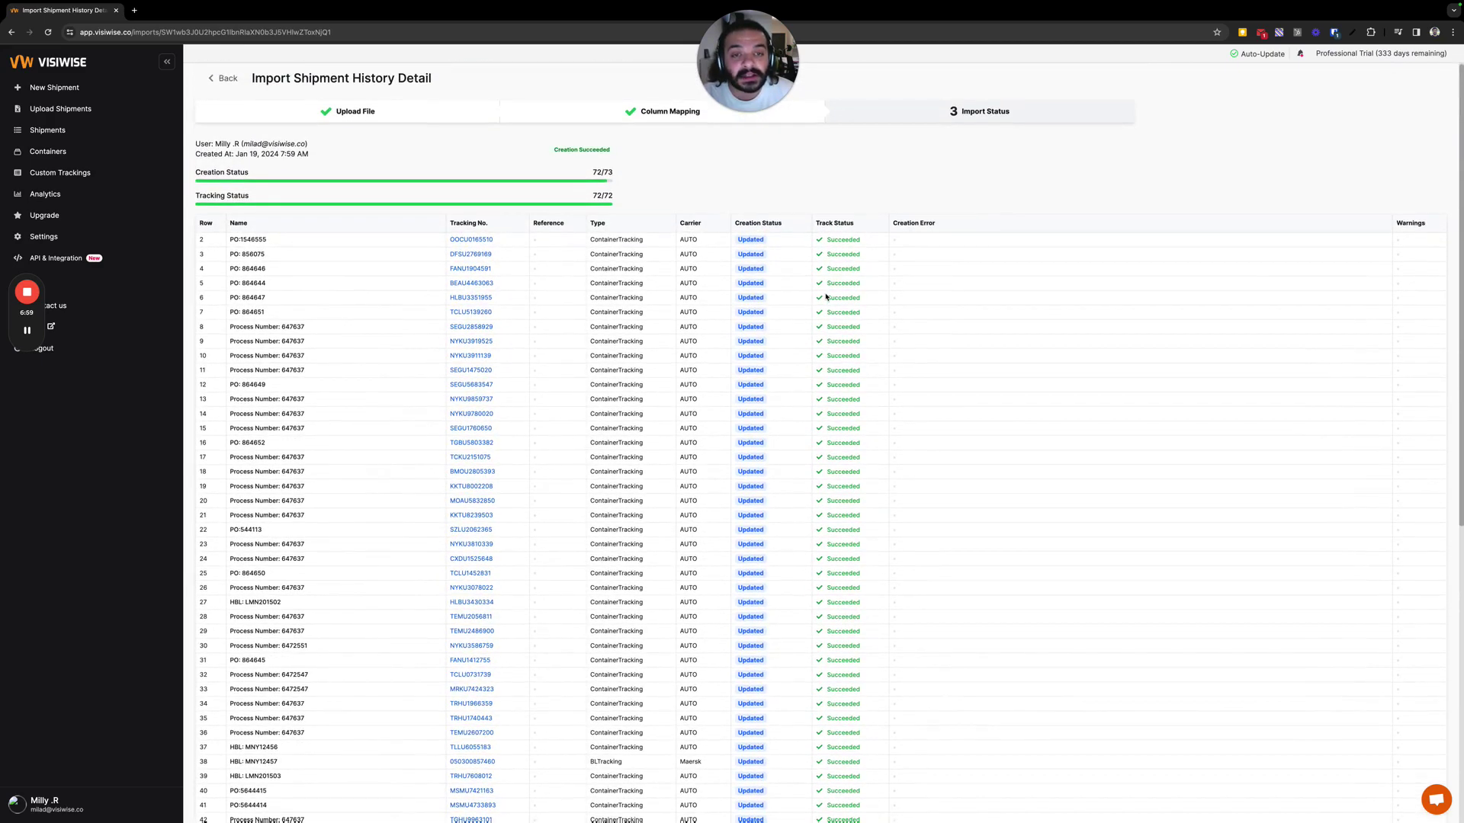
- Open the Shipments list and examine the imported shipments across all standard and custom field columns
click(80, 133)
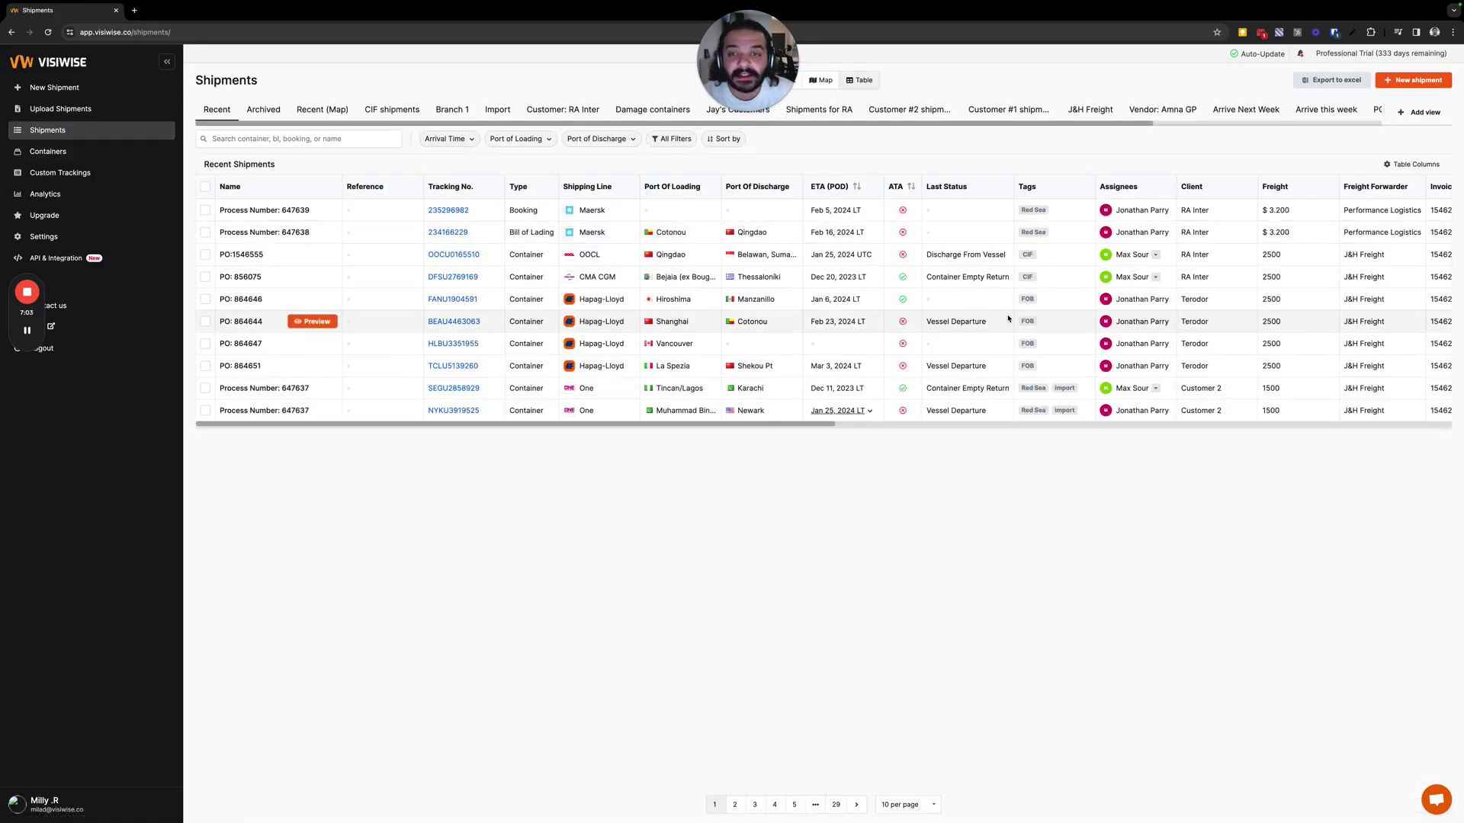
scroll(1007, 318, right, 10)
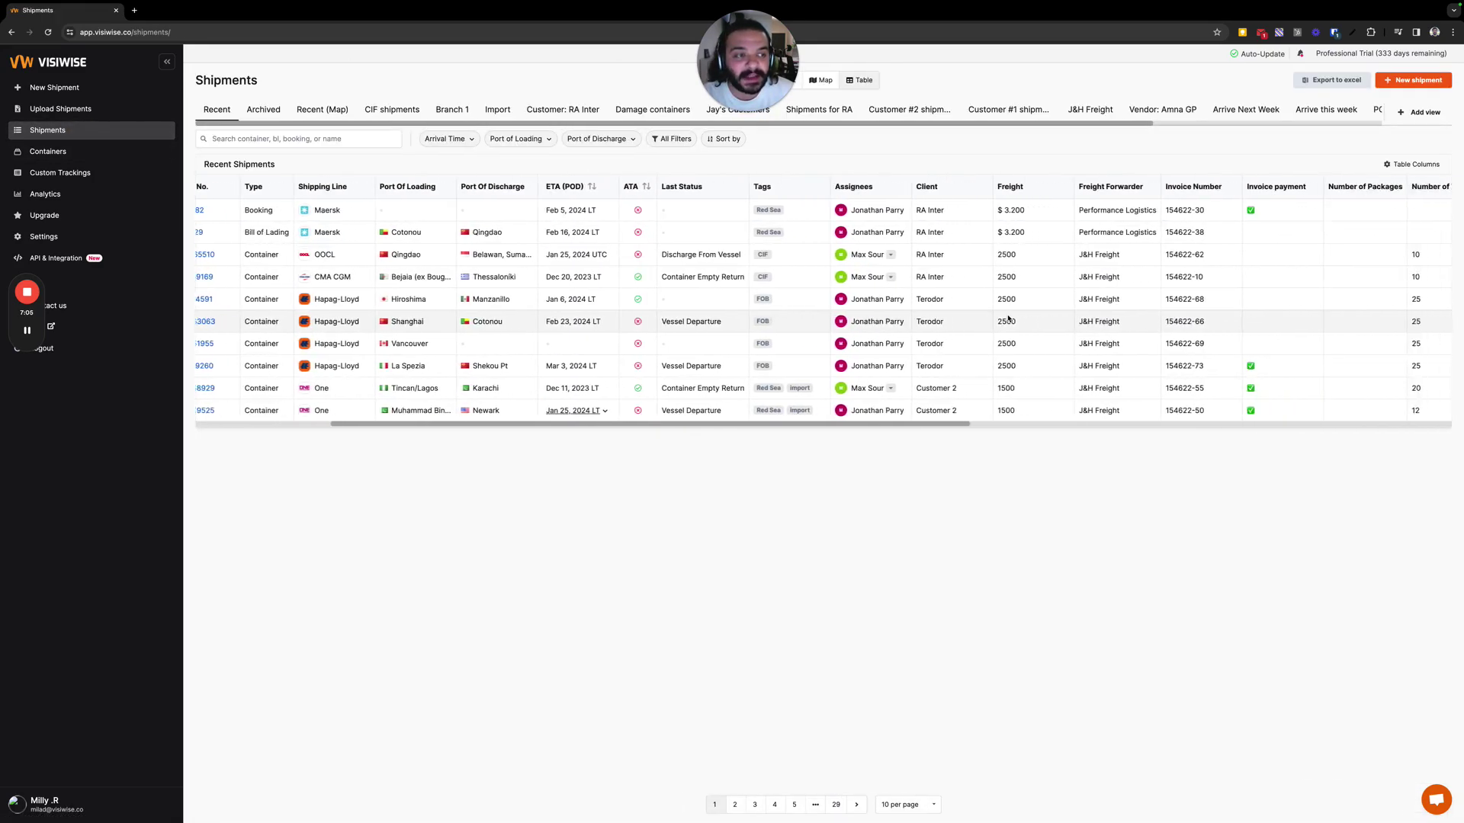
scroll(1008, 319, right, 10)
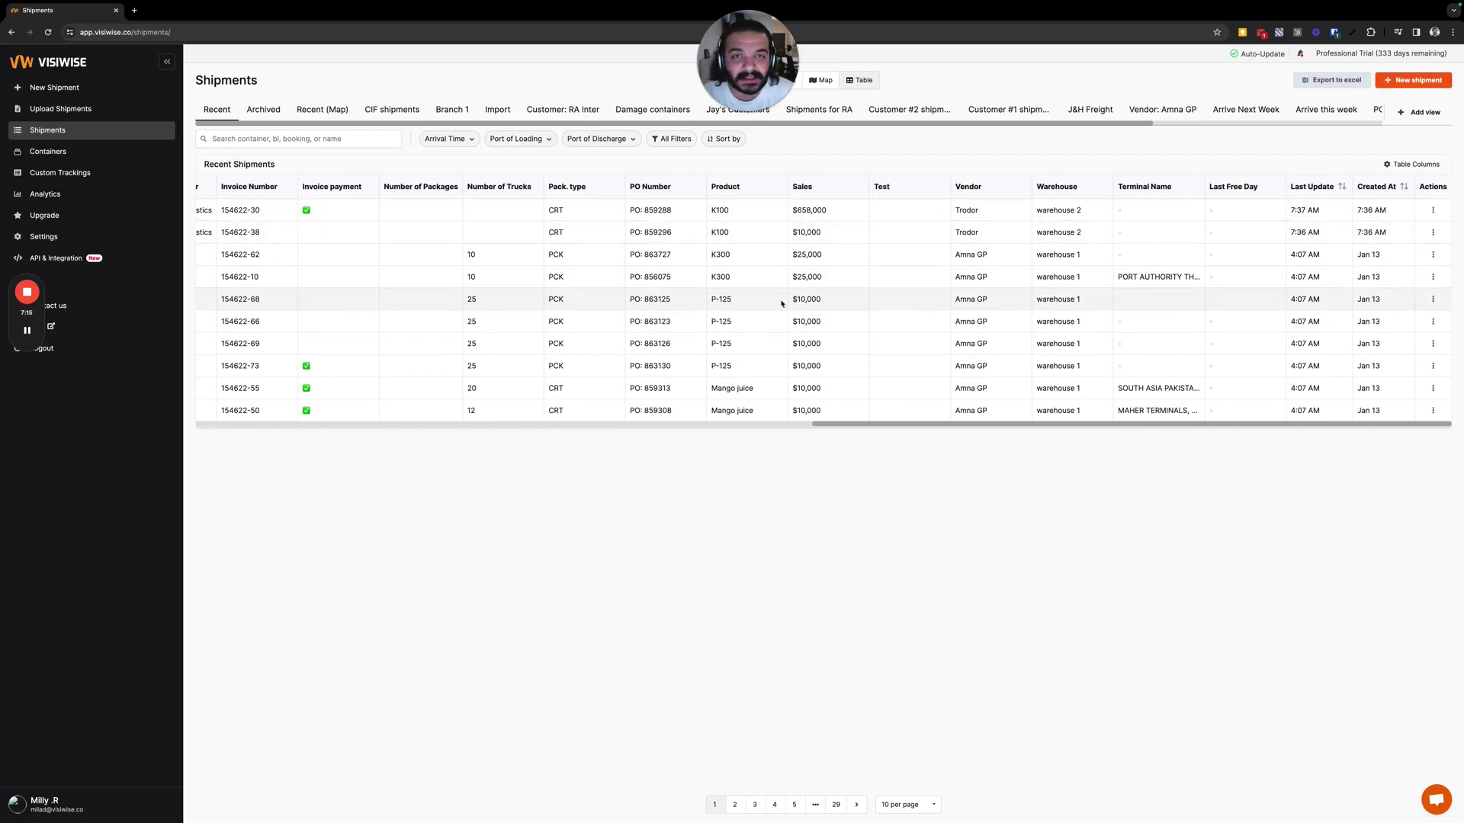
scroll(781, 303, left, 10)
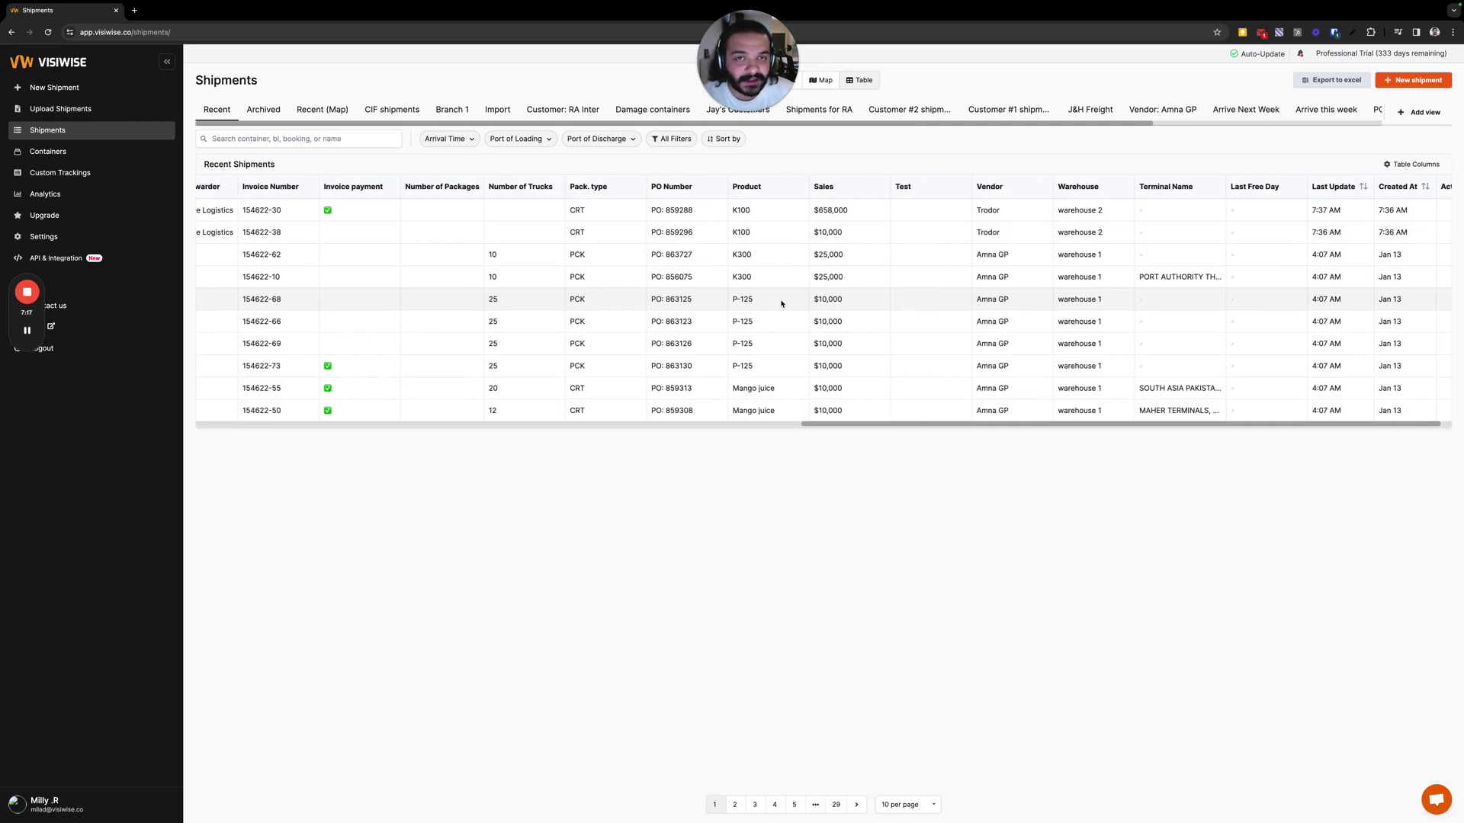
scroll(781, 303, left, 2)
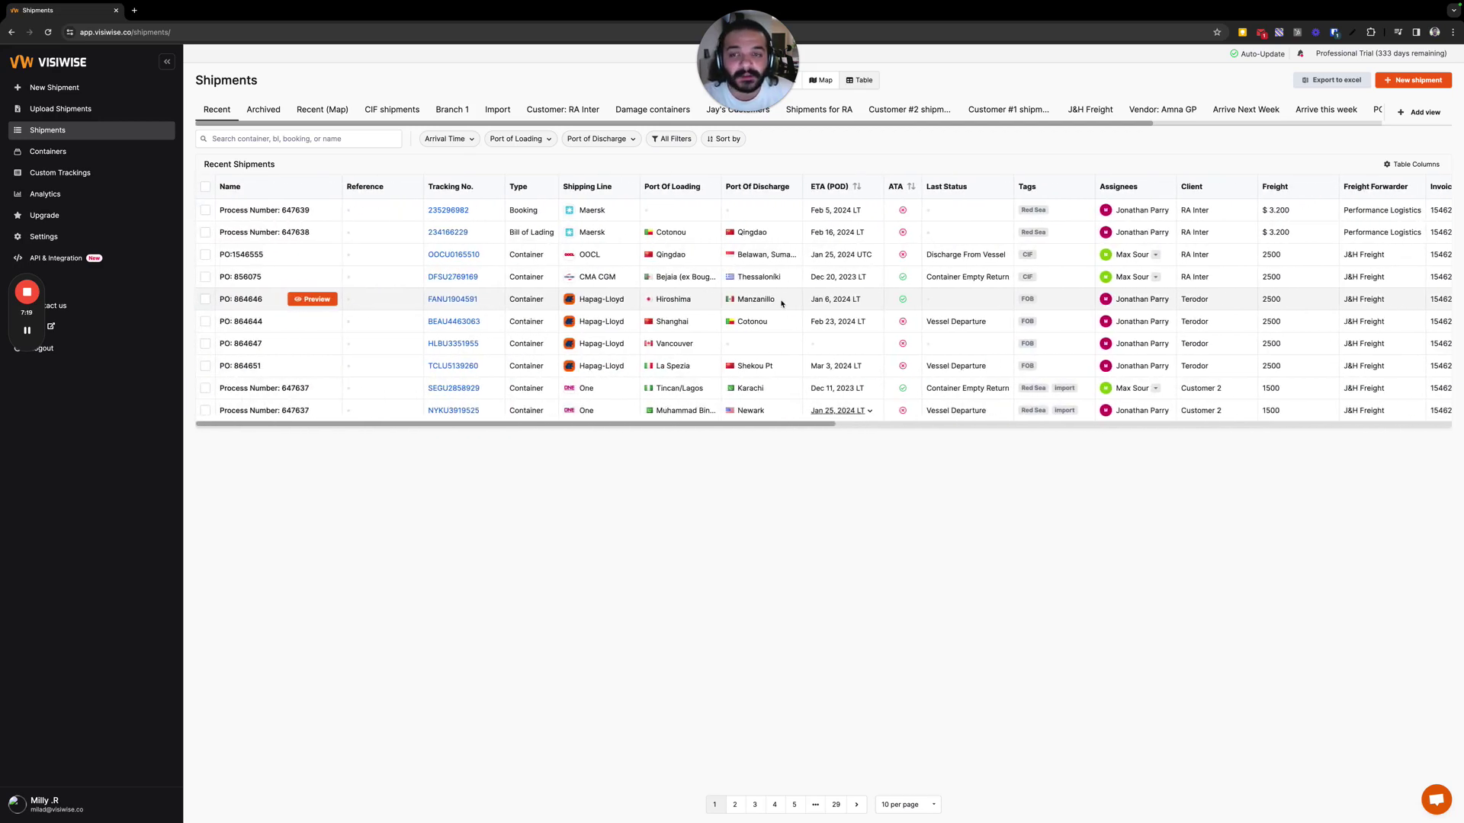